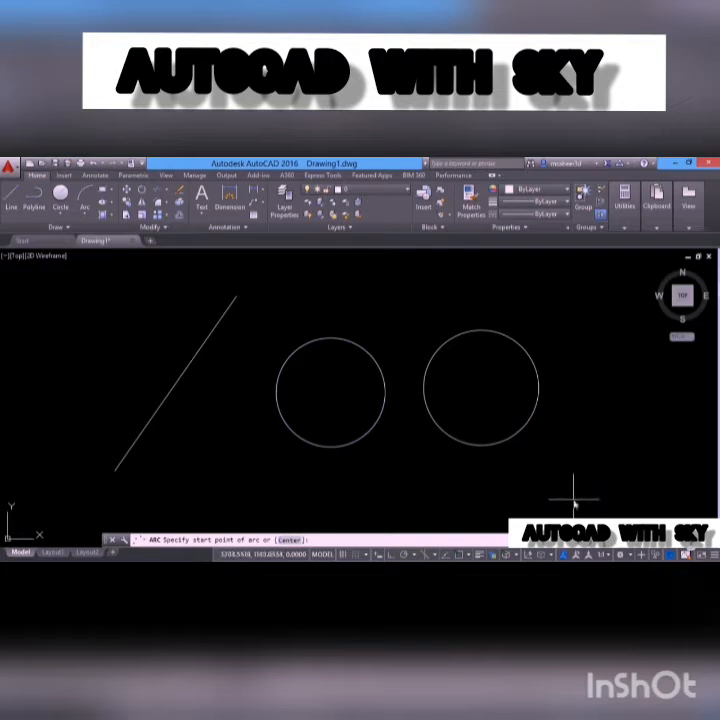
- Draw a three-point arc beside the second circle, bulging toward it, and inspect its grips before deselecting it
{"action": "left_click", "coordinate": [574, 500]}
{"action": "left_click", "coordinate": [556, 421]}
{"action": "left_click", "coordinate": [622, 292]}
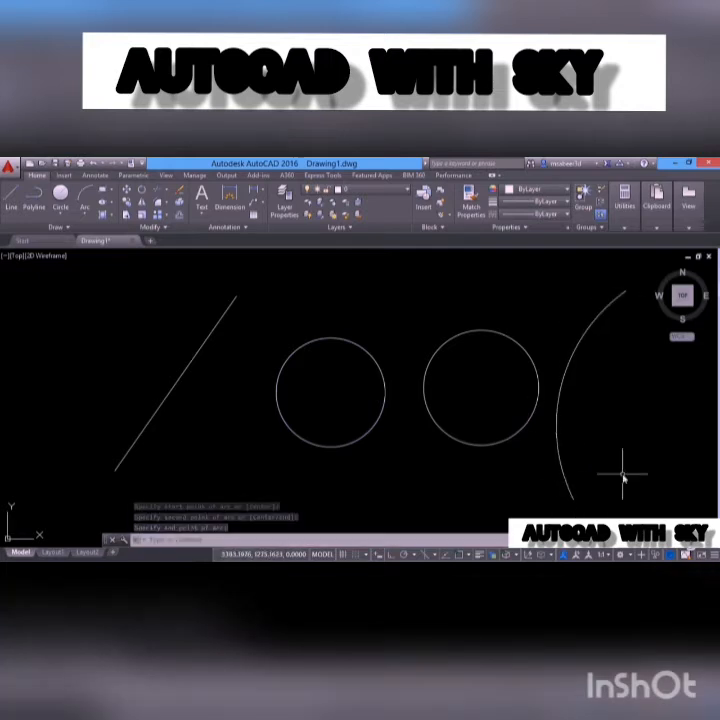
{"action": "left_click", "coordinate": [570, 490]}
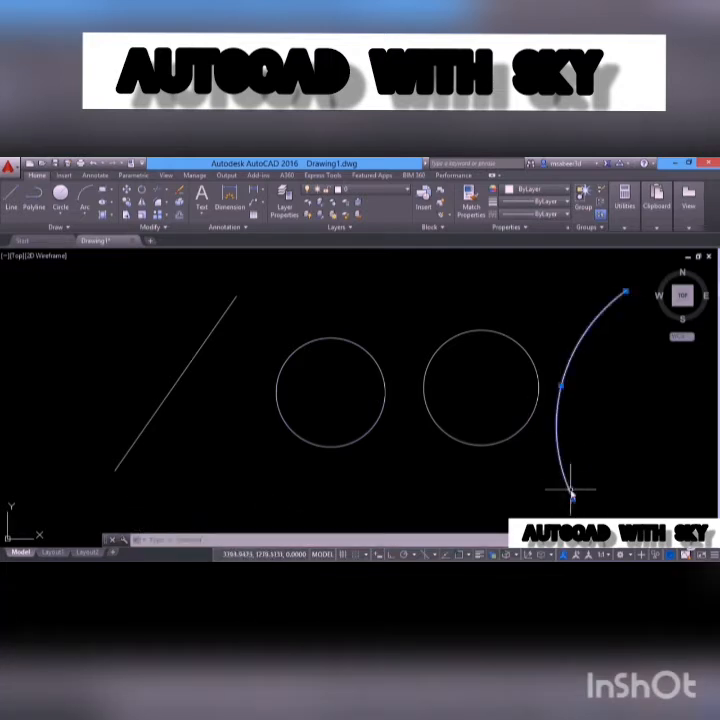
{"action": "scroll", "coordinate": [418, 440], "scroll_direction": "down", "scroll_amount": 1}
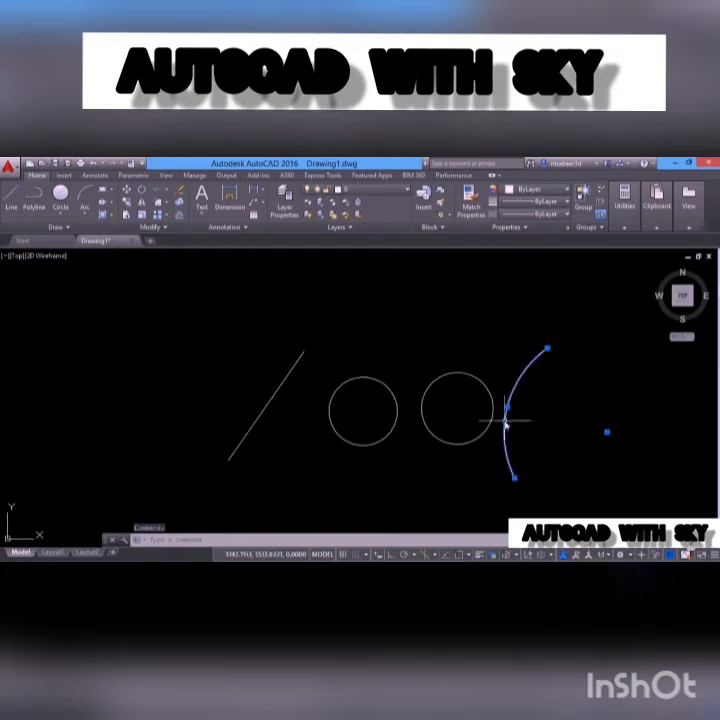
{"action": "scroll", "coordinate": [610, 440], "scroll_direction": "up", "scroll_amount": 2}
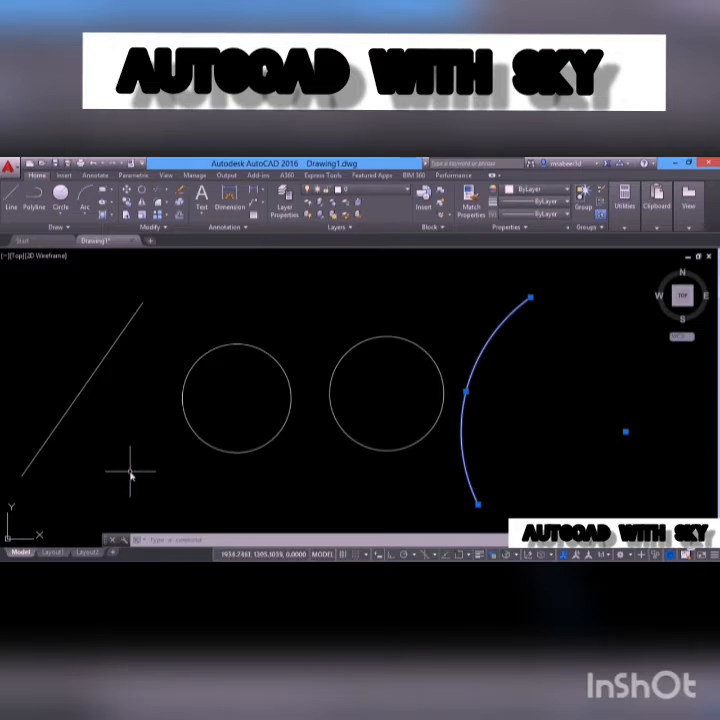
{"action": "key", "text": "Escape"}
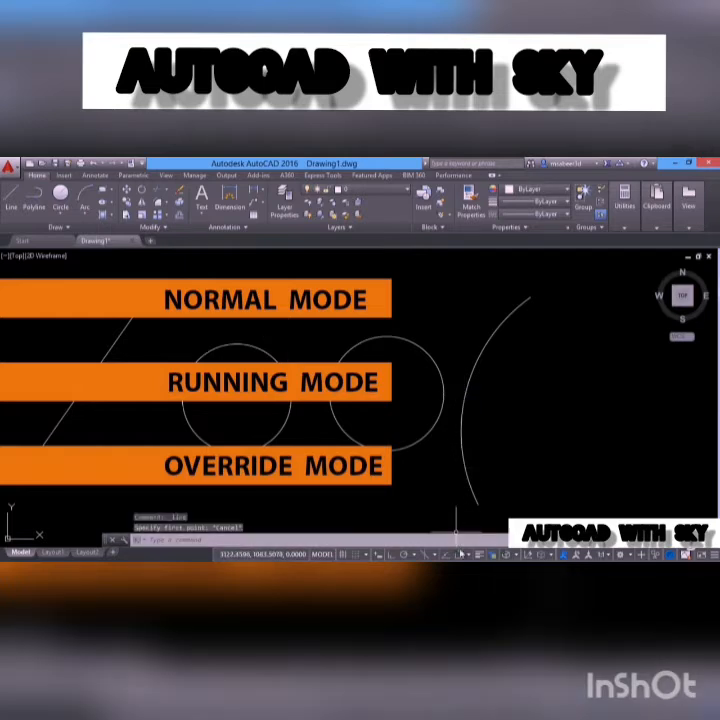
{"action": "left_click", "coordinate": [11, 198]}
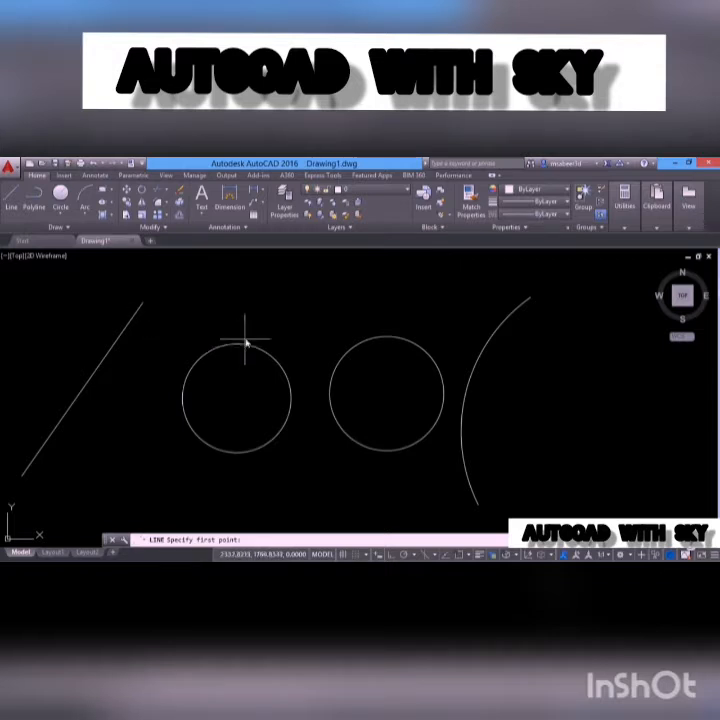
{"action": "key", "text": "shift"}
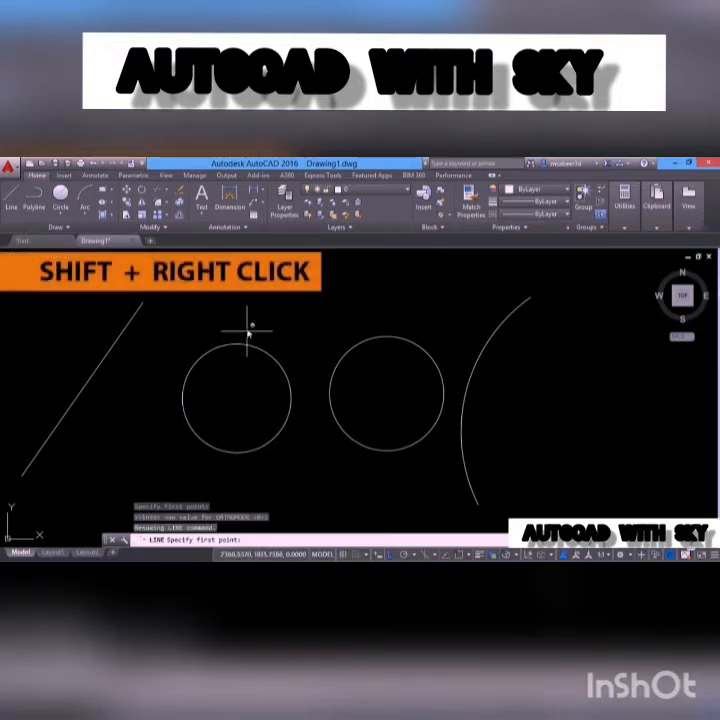
{"action": "right_click", "coordinate": [247, 305], "text": "shift"}
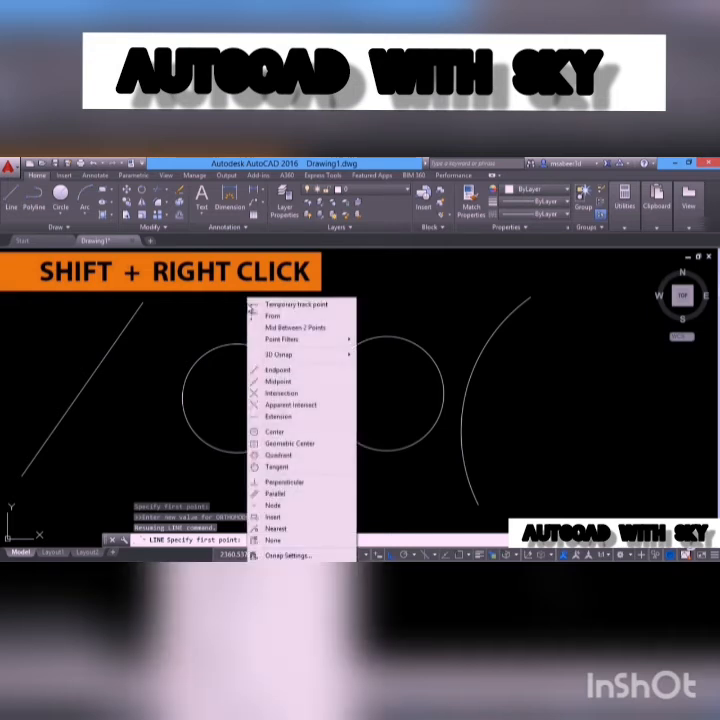
{"action": "left_click", "coordinate": [284, 371]}
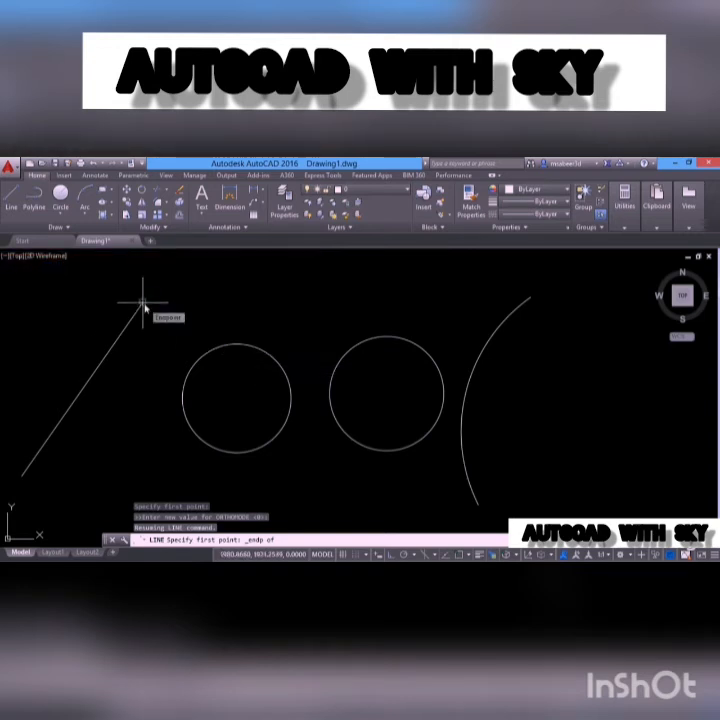
{"action": "left_click", "coordinate": [143, 305]}
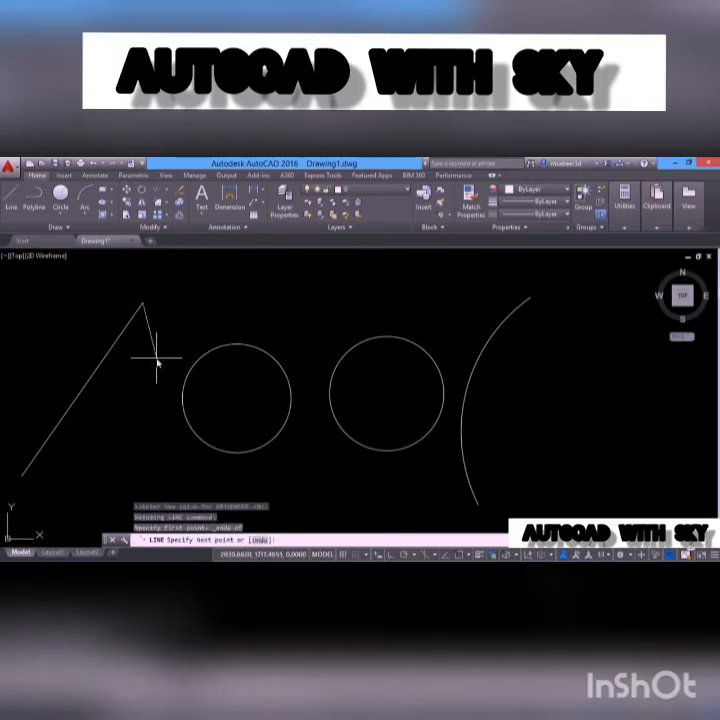
{"action": "key", "text": "Escape"}
- Draw a line from the slanted line's lower endpoint tangent to the first circle's upper side, using Endpoint and Tangent snap overrides
{"action": "key", "text": "Return"}
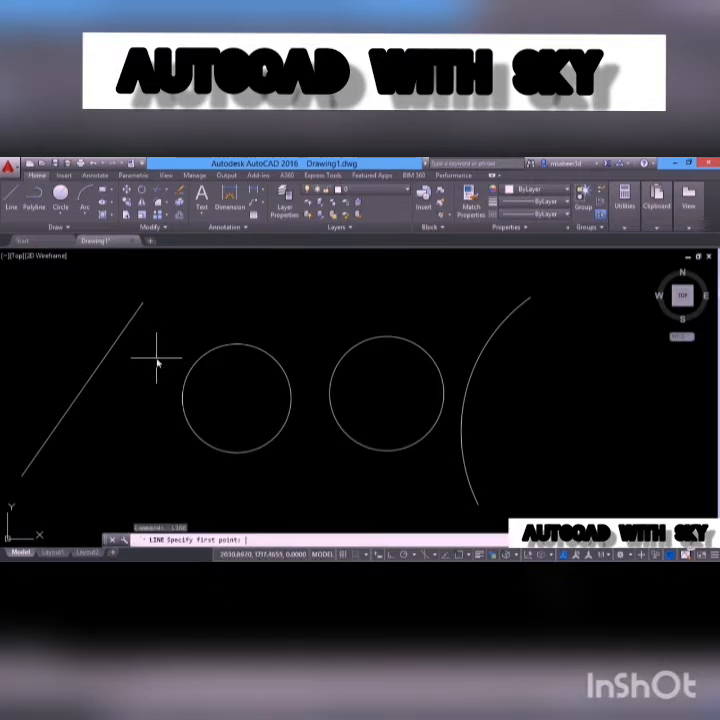
{"action": "right_click", "coordinate": [210, 306], "text": "shift"}
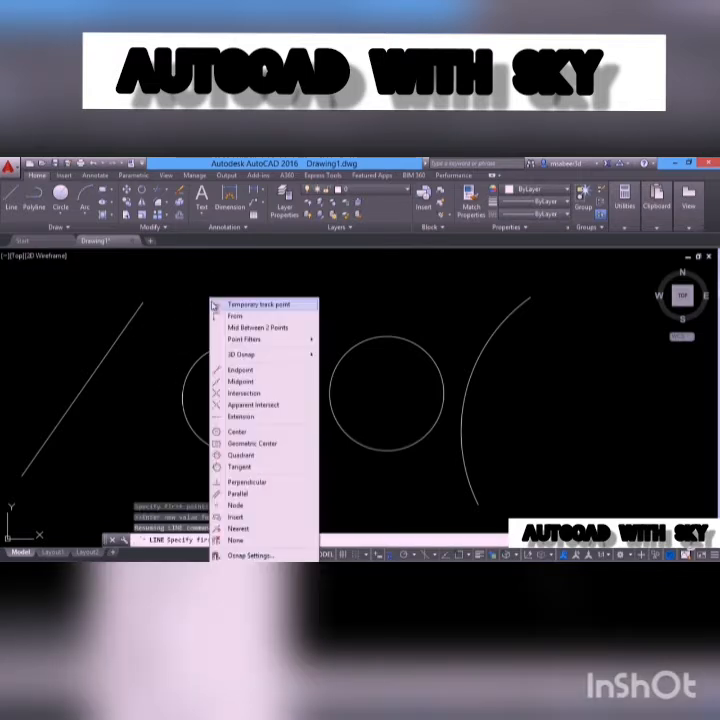
{"action": "left_click", "coordinate": [240, 371]}
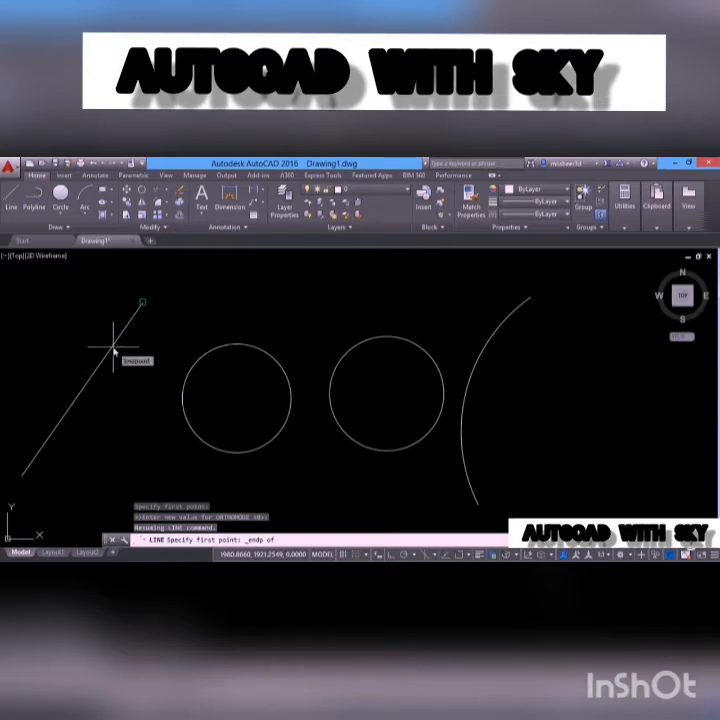
{"action": "left_click", "coordinate": [58, 430]}
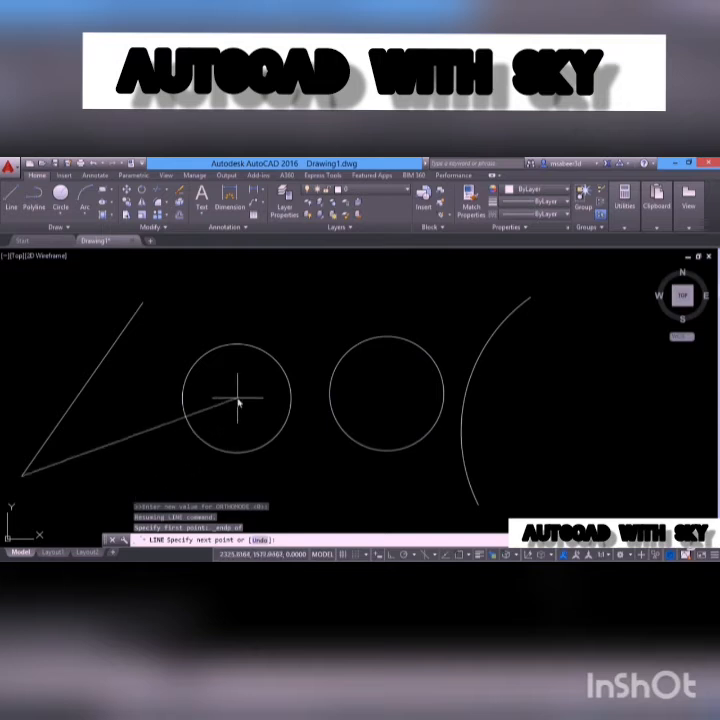
{"action": "right_click", "coordinate": [204, 296], "text": "shift"}
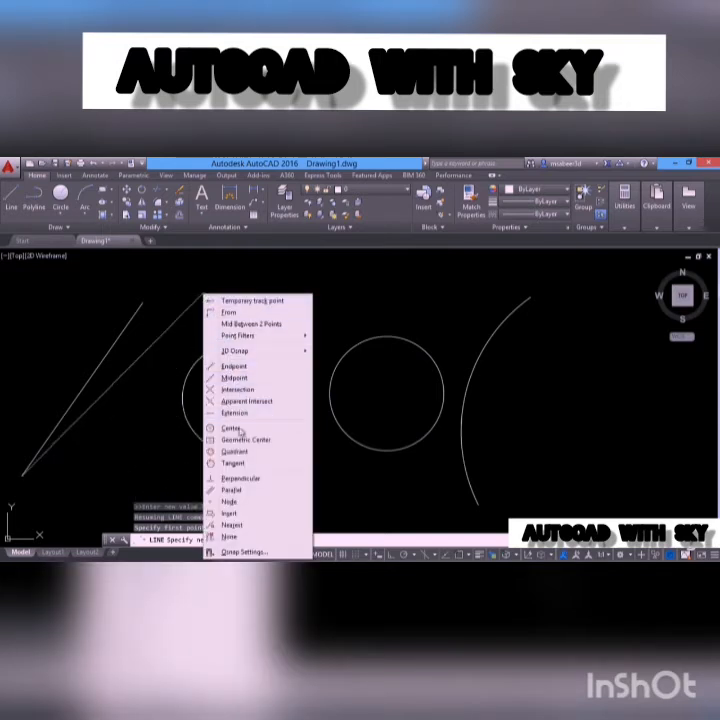
{"action": "left_click", "coordinate": [232, 463]}
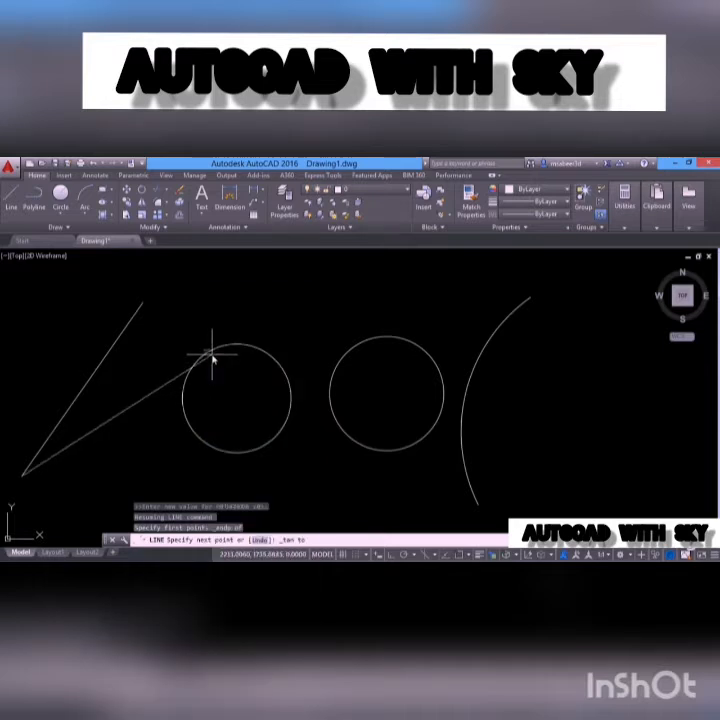
{"action": "left_click", "coordinate": [212, 360]}
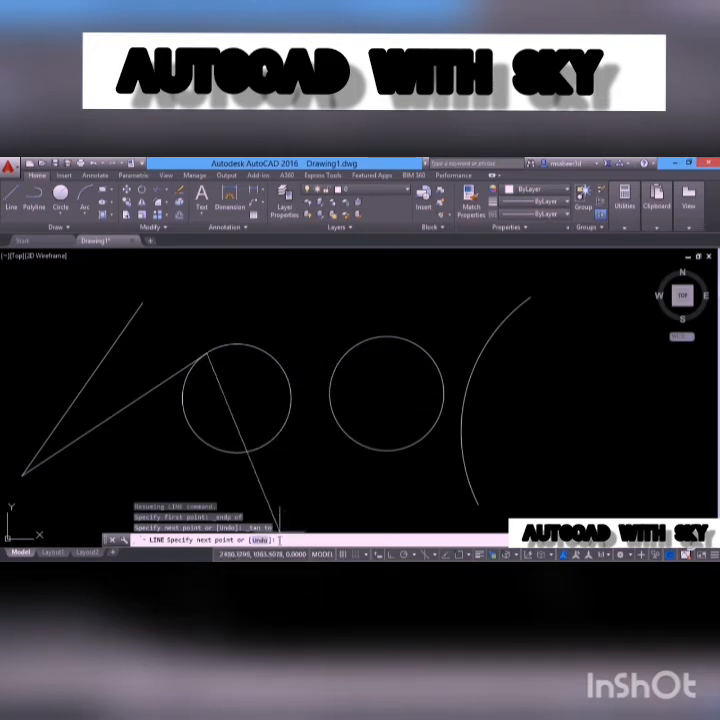
- Continue the line to the second circle's center and on to the arc's midpoint with cen and mid snap overrides, and finish it
{"action": "type", "text": "cen of"}
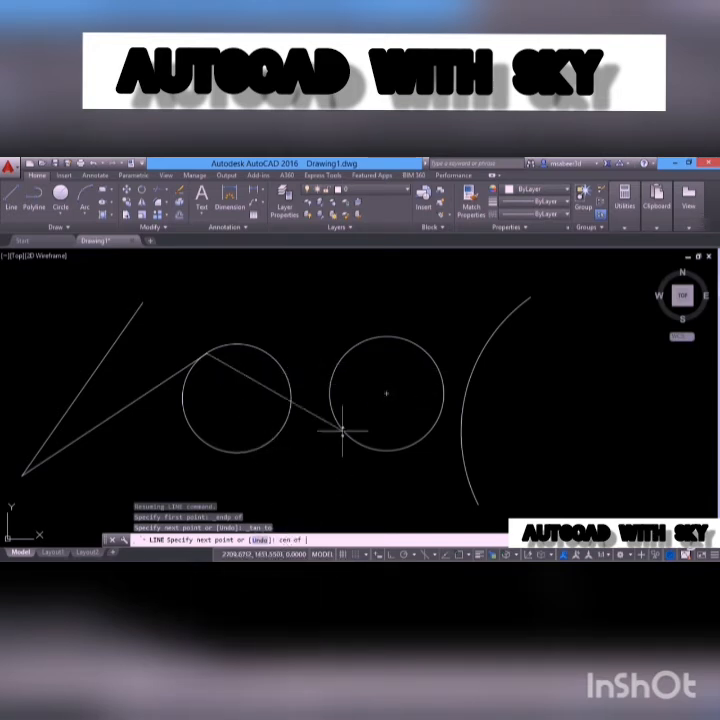
{"action": "left_click", "coordinate": [376, 440]}
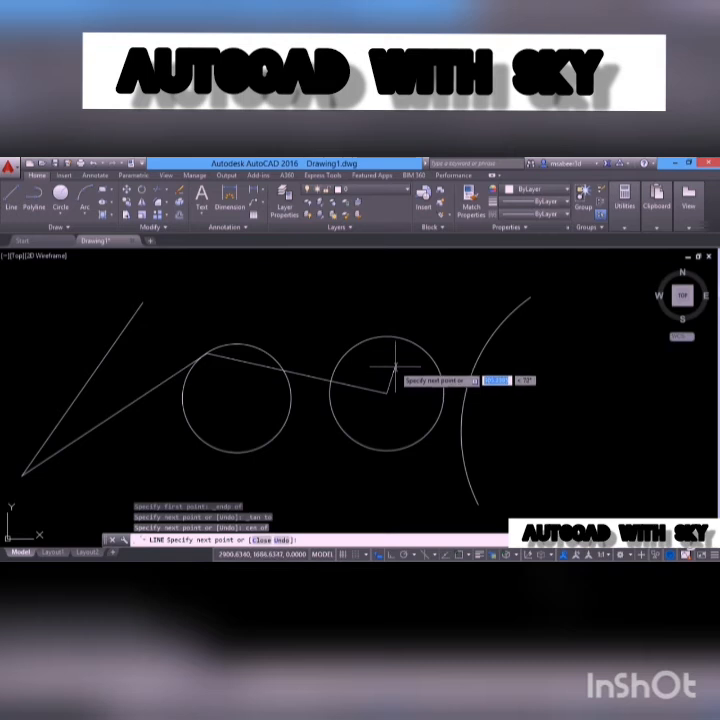
{"action": "type", "text": "mid"}
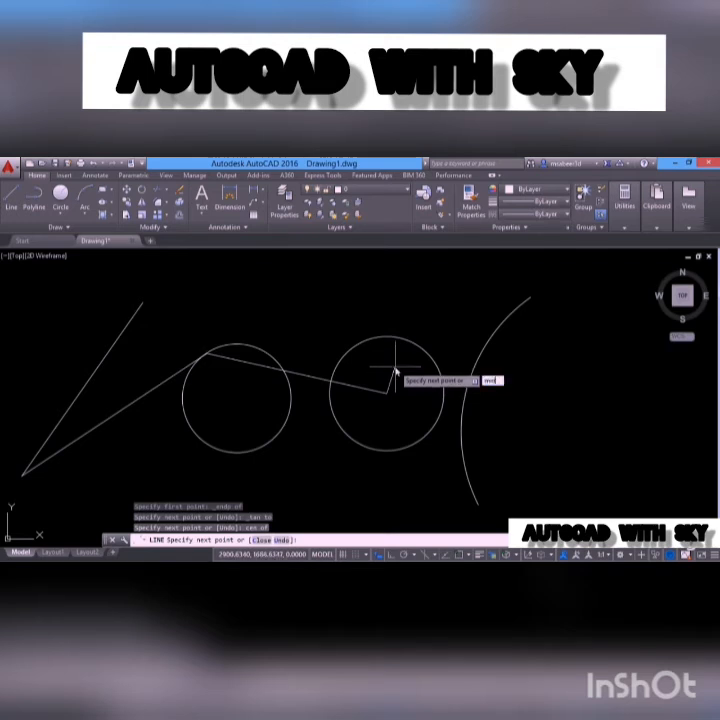
{"action": "key", "text": "Return"}
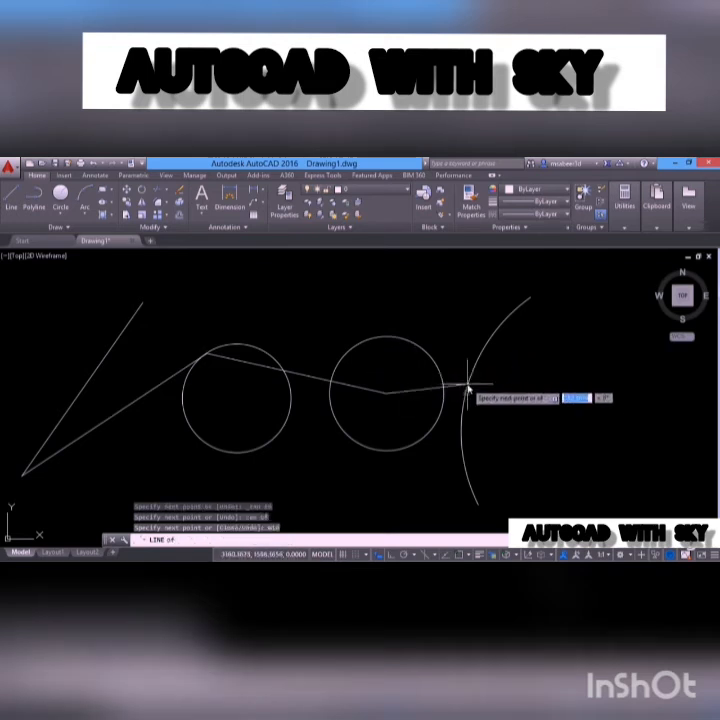
{"action": "left_click", "coordinate": [465, 462]}
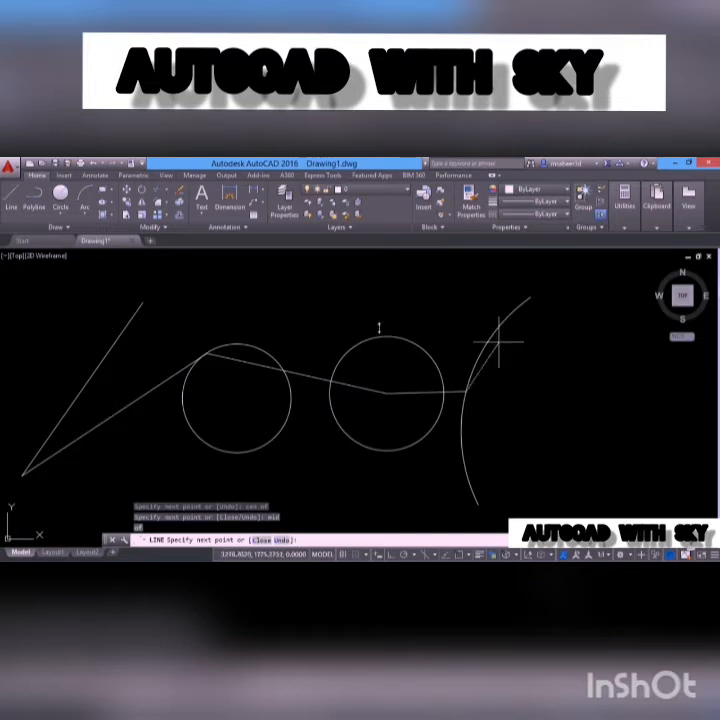
{"action": "right_click", "coordinate": [374, 291], "text": "shift"}
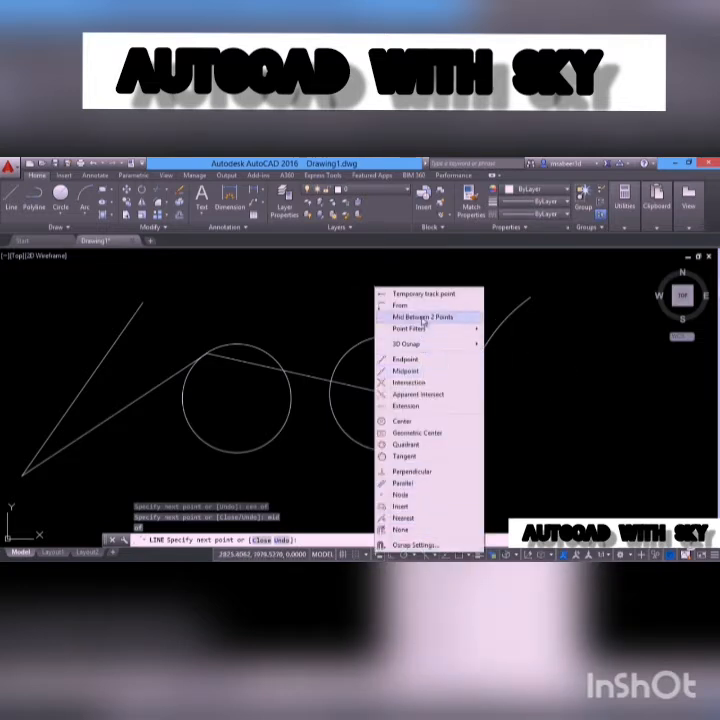
{"action": "left_click", "coordinate": [440, 484]}
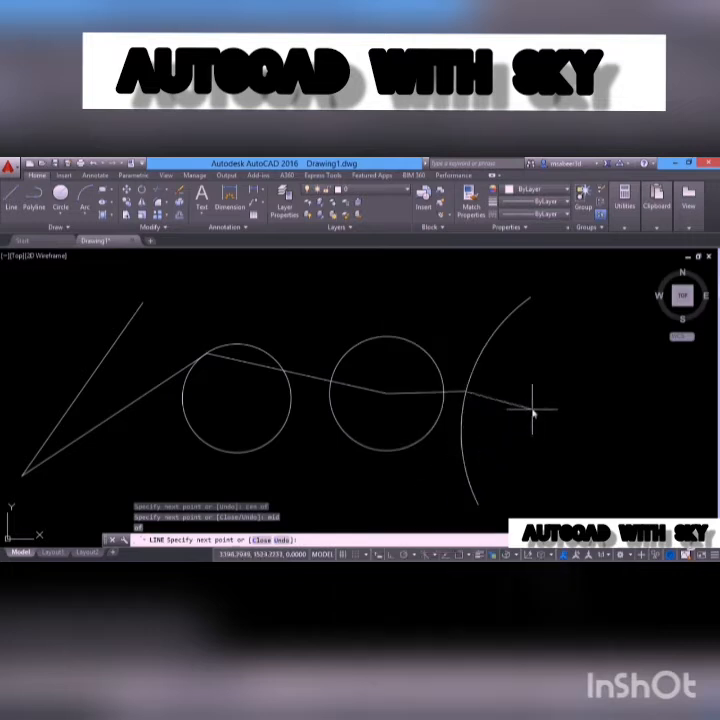
{"action": "key", "text": "Escape"}
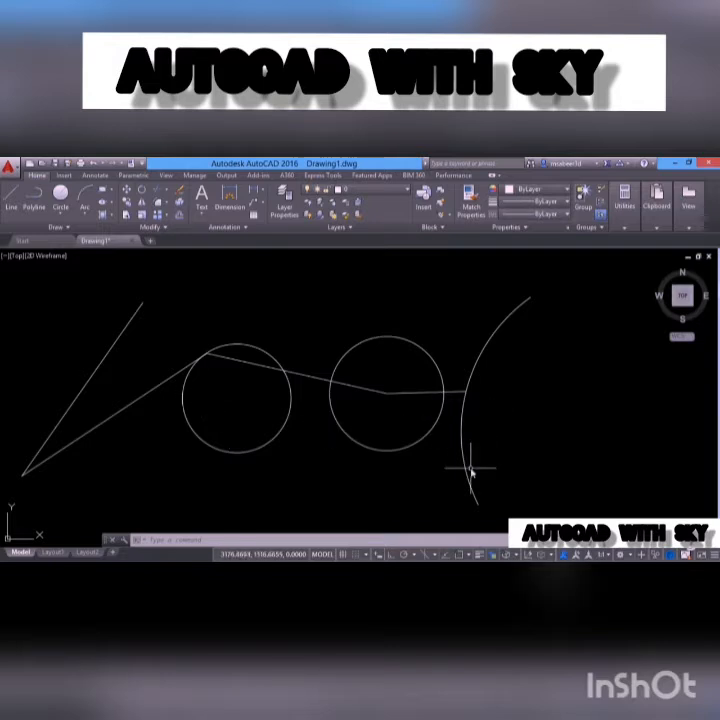
- Review which running object snap modes are enabled in the snap list and in Drafting Settings
{"action": "left_click", "coordinate": [466, 556]}
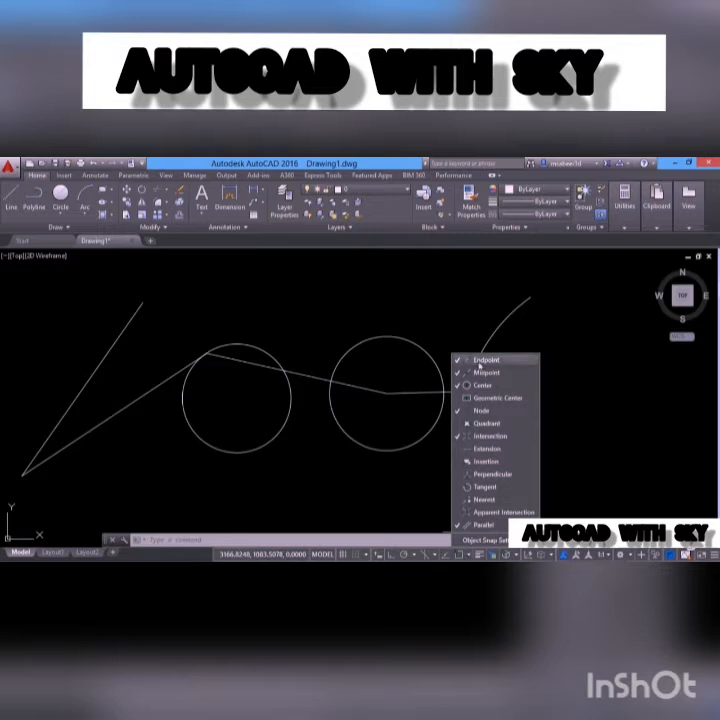
{"action": "left_click", "coordinate": [463, 411]}
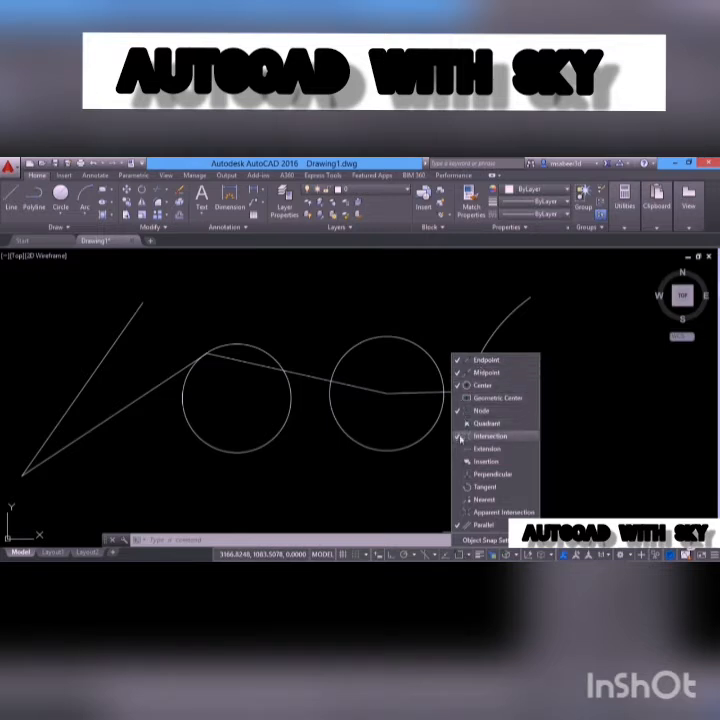
{"action": "left_click", "coordinate": [470, 556]}
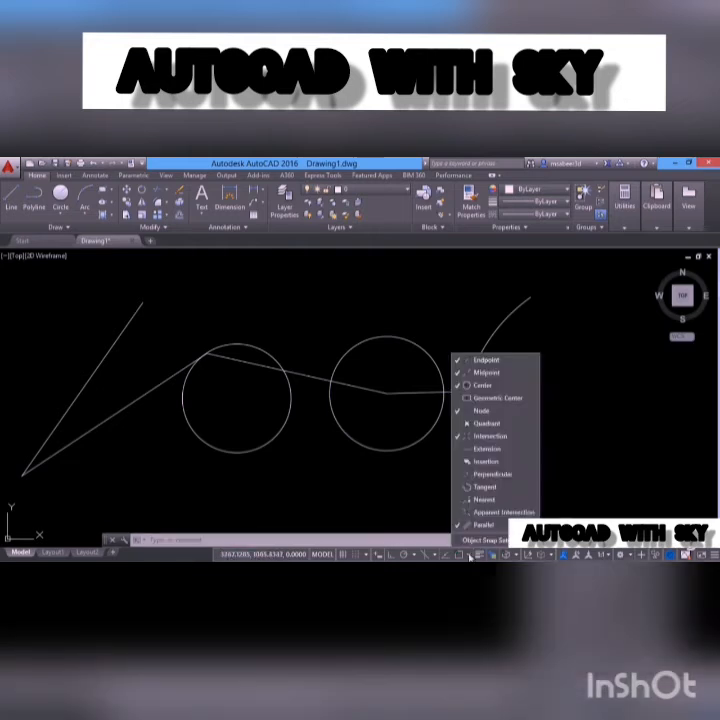
{"action": "right_click", "coordinate": [457, 557]}
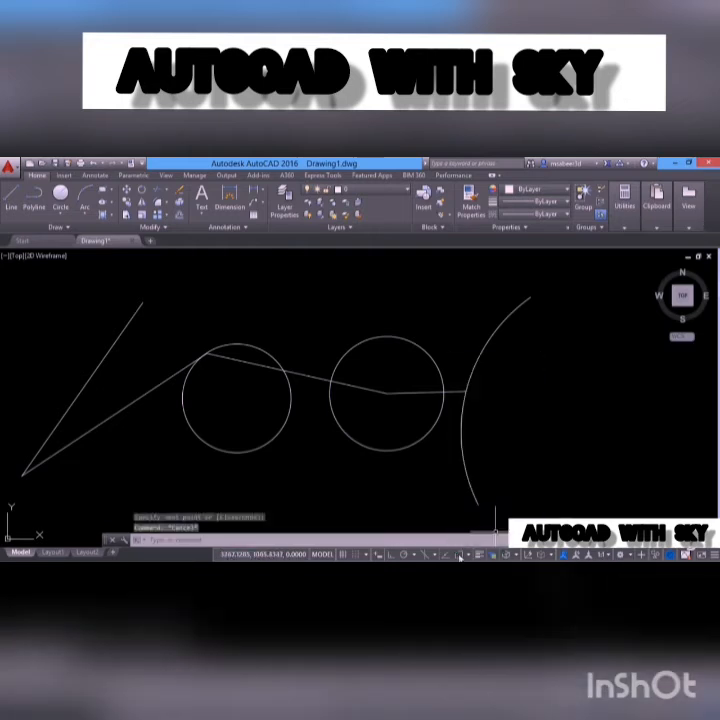
{"action": "left_click", "coordinate": [476, 543]}
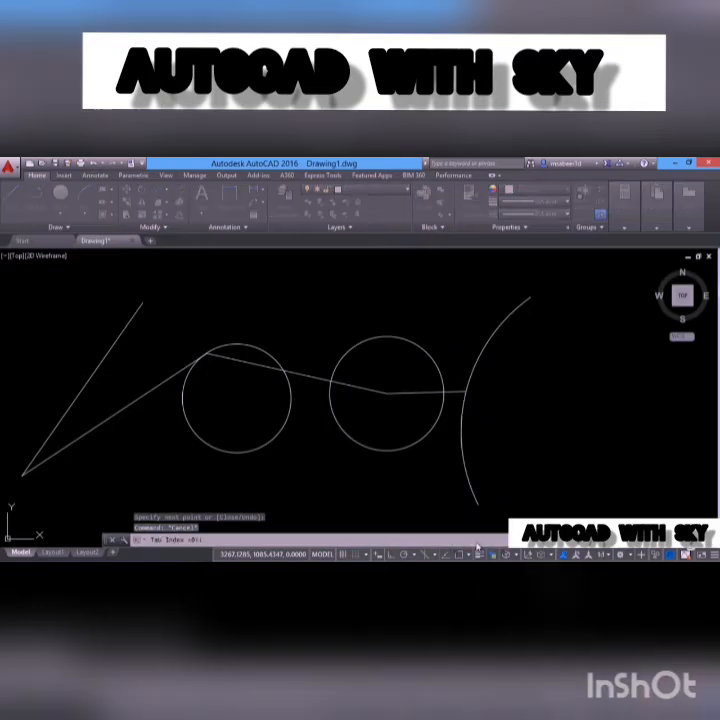
{"action": "left_click_drag", "start_coordinate": [434, 312], "coordinate": [345, 265]}
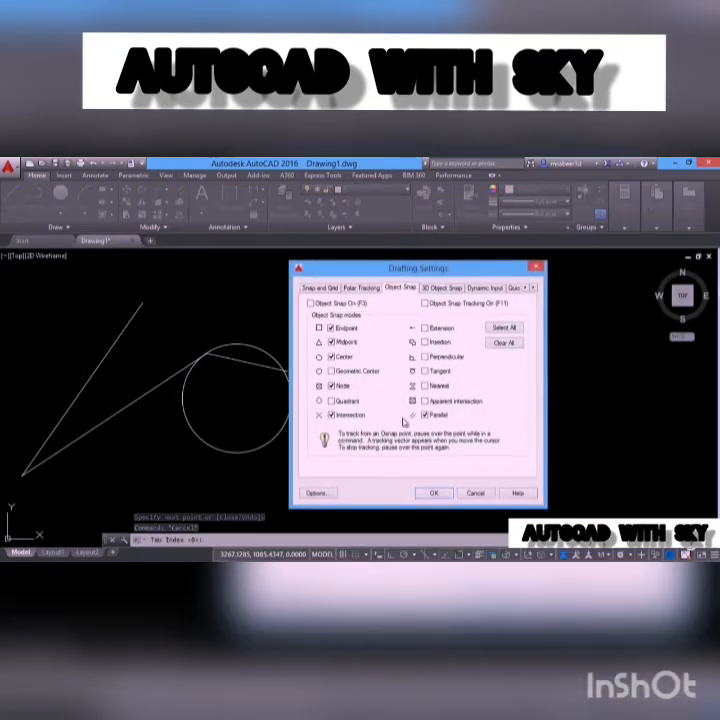
{"action": "left_click", "coordinate": [435, 494]}
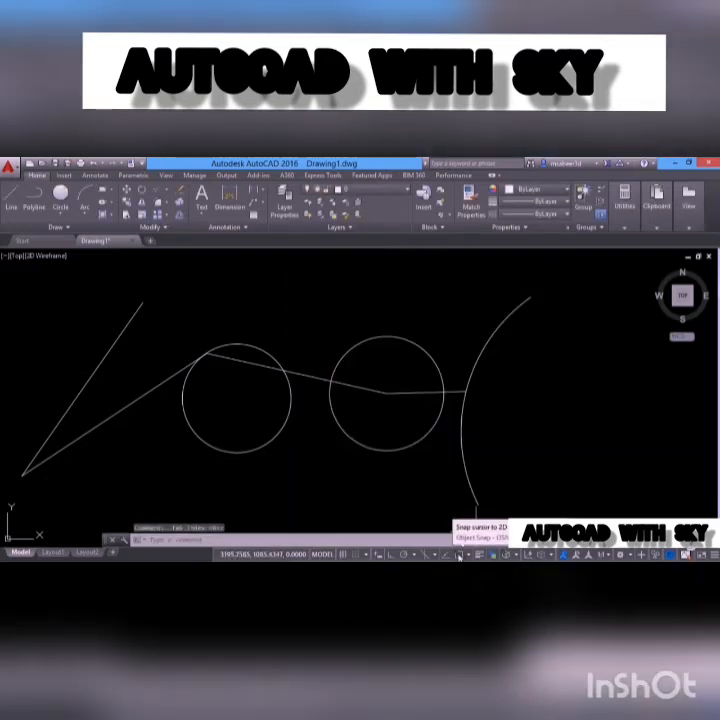
- Turn on running object snap and draw a line from the slanted line's upper endpoint through the first circle's center to the second circle's center
{"action": "key", "text": "F3"}
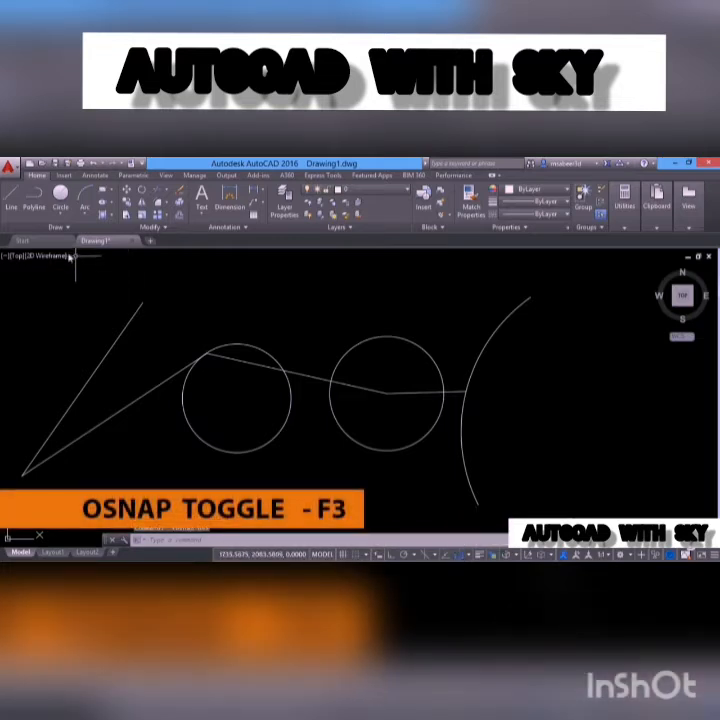
{"action": "left_click", "coordinate": [22, 207]}
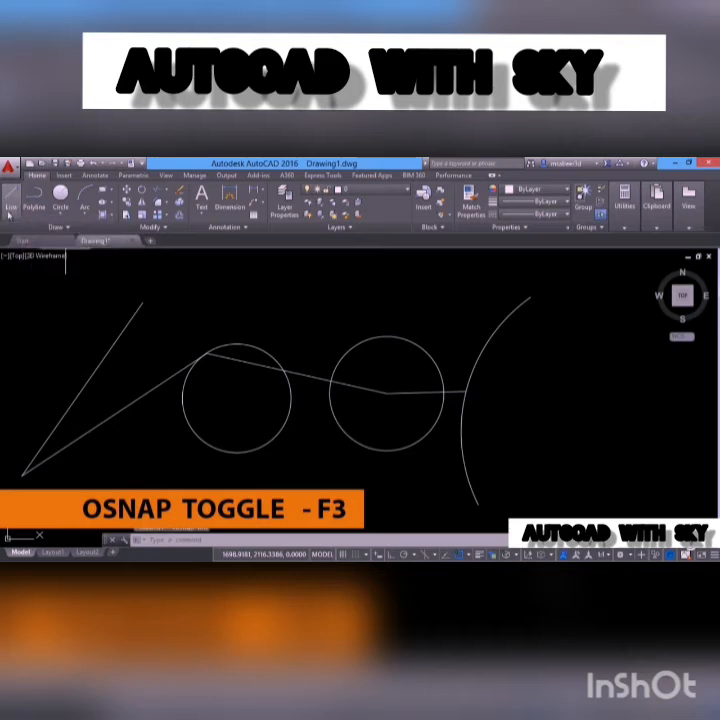
{"action": "left_click", "coordinate": [127, 340]}
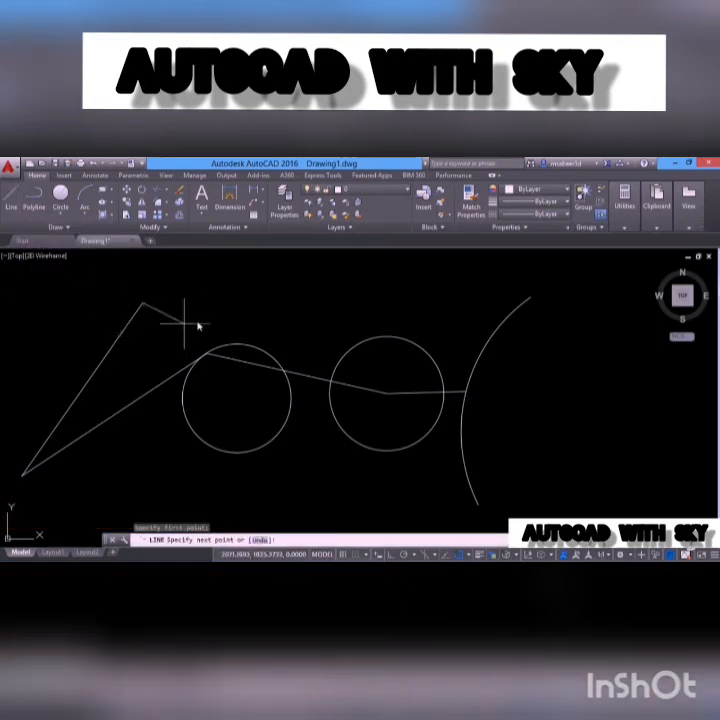
{"action": "left_click", "coordinate": [220, 345]}
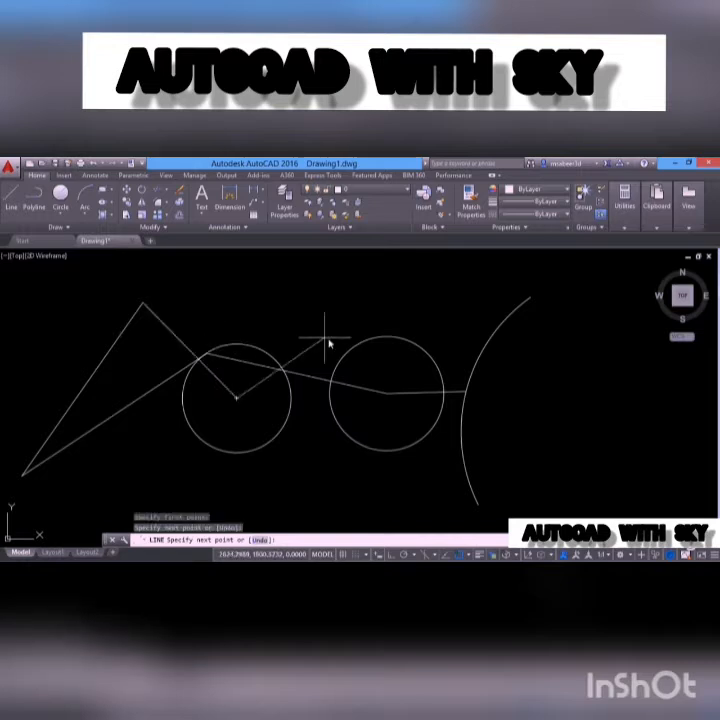
{"action": "left_click", "coordinate": [386, 394]}
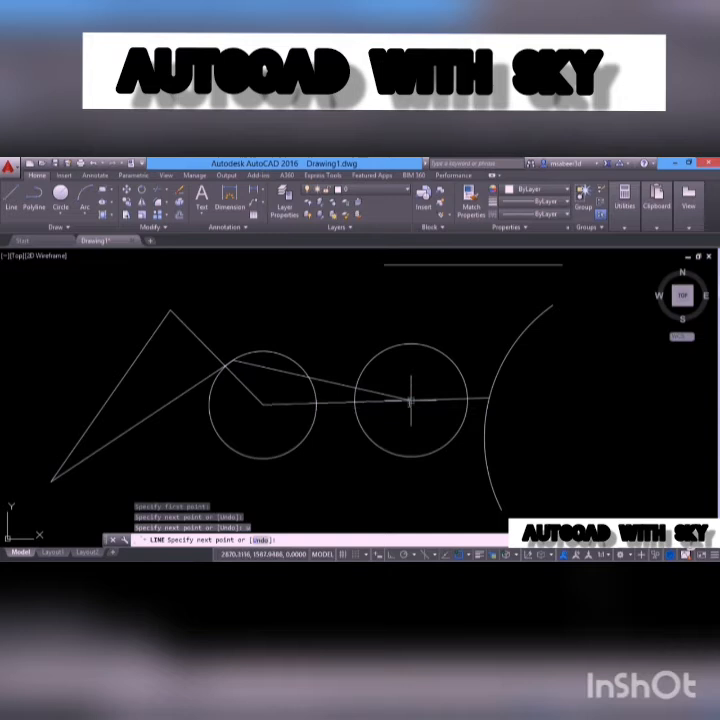
{"action": "left_click", "coordinate": [410, 400]}
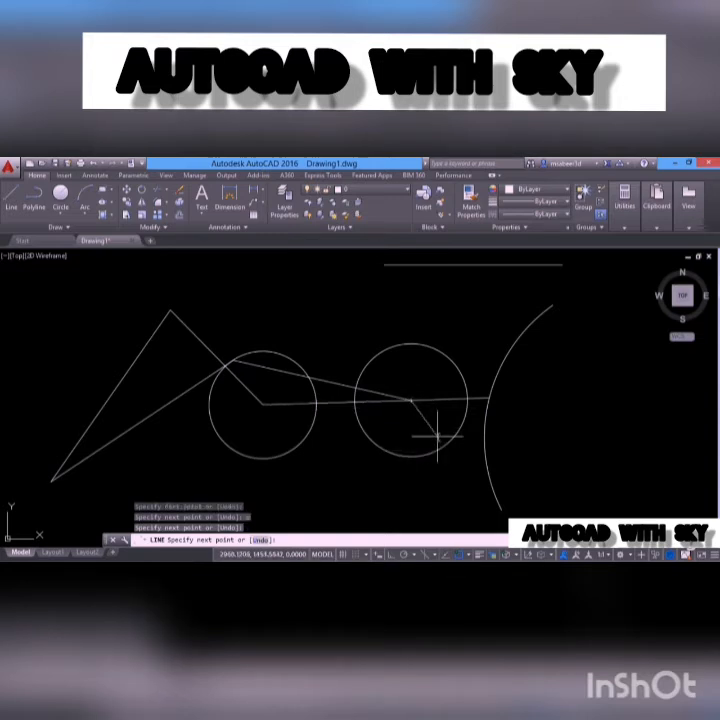
- Enable the Nearest running object snap while the line command stays active
{"action": "left_click", "coordinate": [467, 555]}
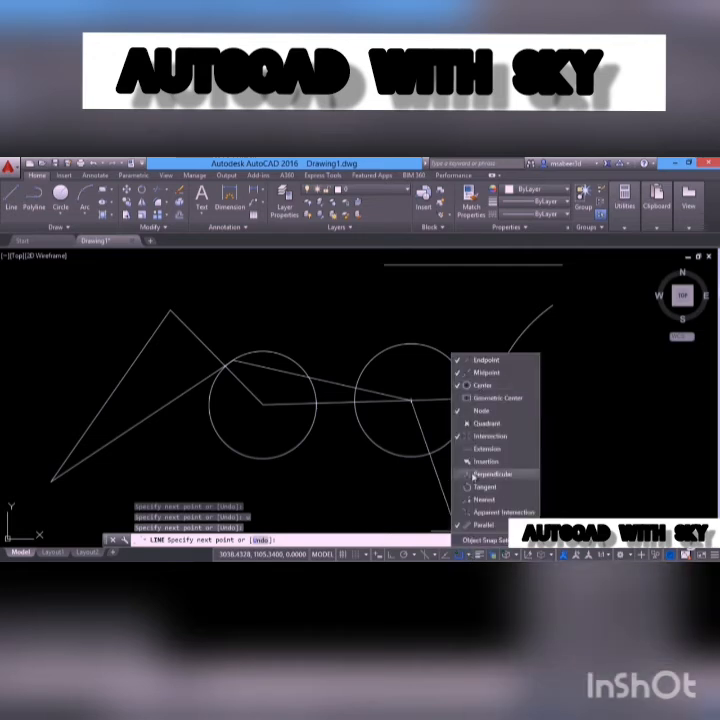
{"action": "left_click", "coordinate": [415, 476]}
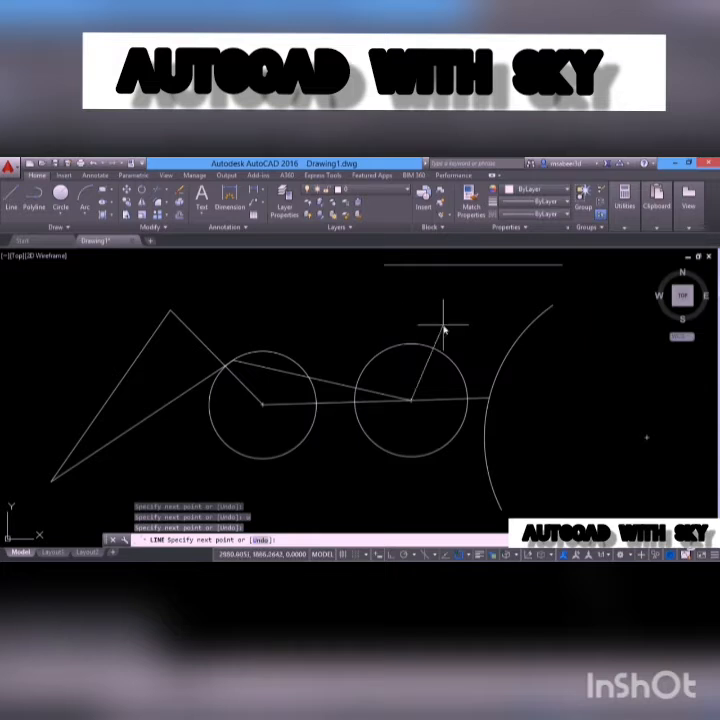
{"action": "left_click", "coordinate": [467, 556]}
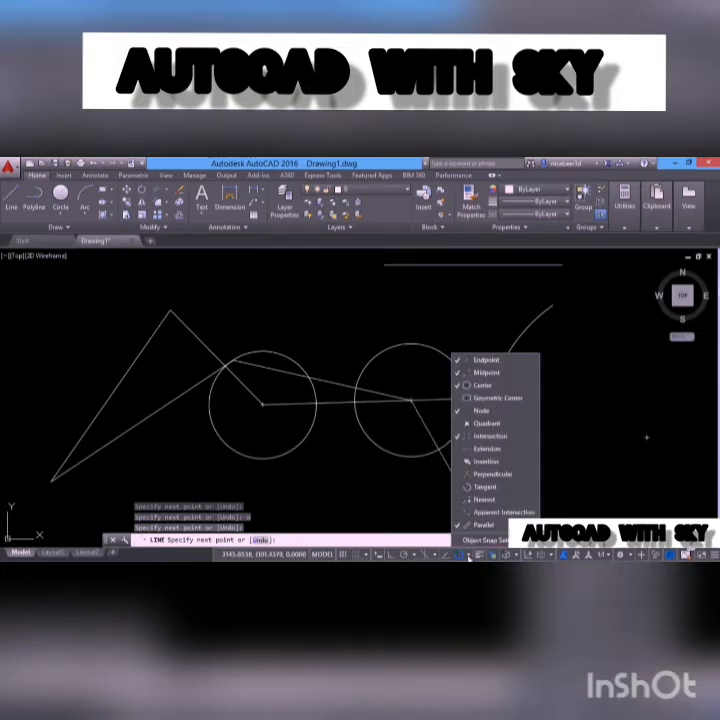
{"action": "left_click", "coordinate": [478, 501]}
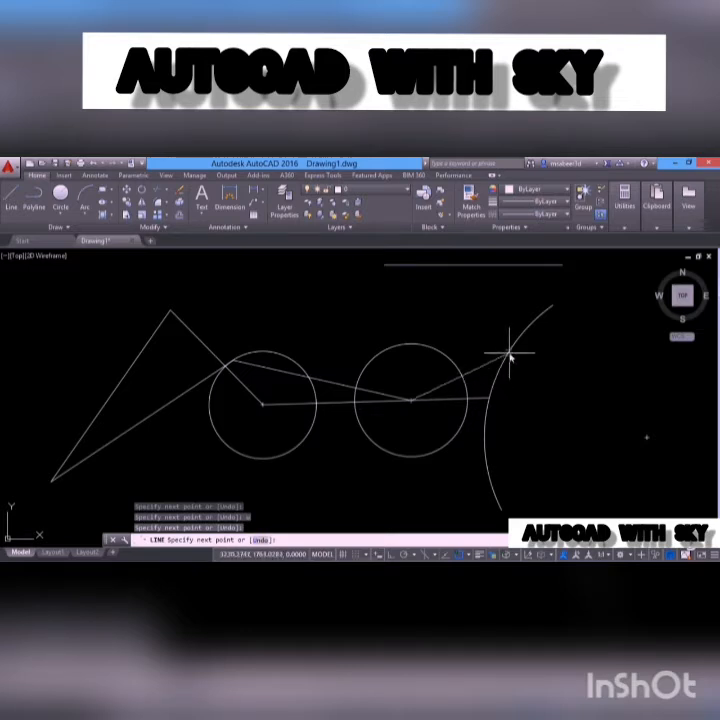
- Continue the line from the second circle's center to a nearest point on the arc's upper half, then to the horizontal line above
{"action": "scroll", "coordinate": [511, 345], "scroll_direction": "up", "scroll_amount": 4}
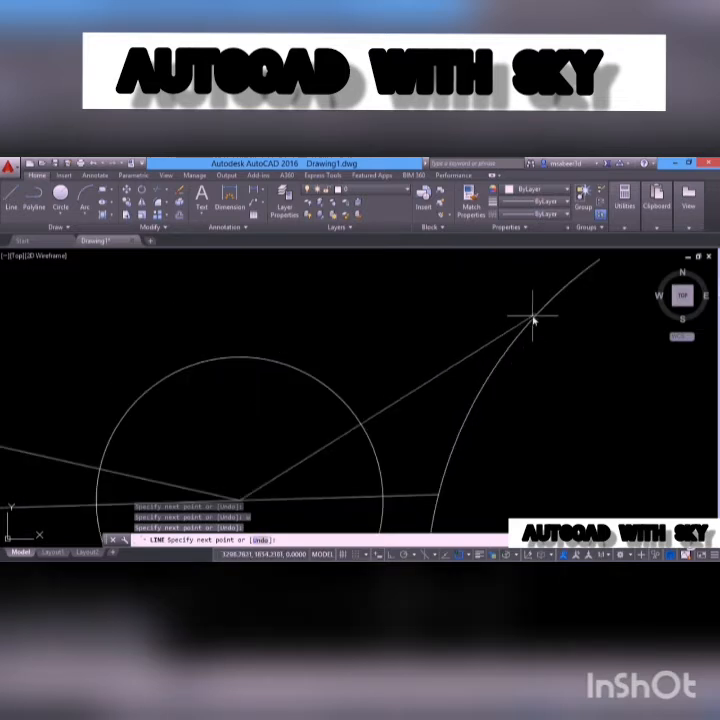
{"action": "left_click", "coordinate": [487, 383]}
{"action": "scroll", "coordinate": [453, 421], "scroll_direction": "down", "scroll_amount": 2}
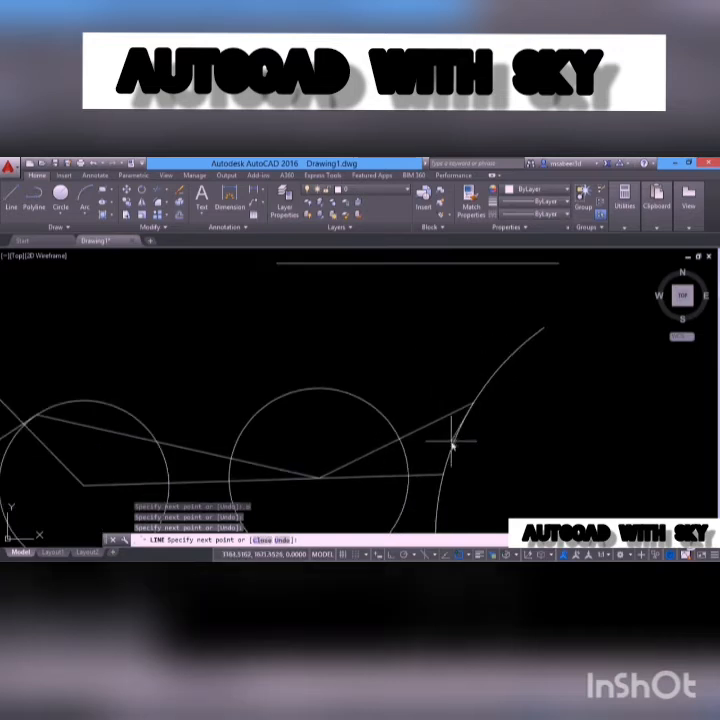
{"action": "left_click", "coordinate": [387, 265]}
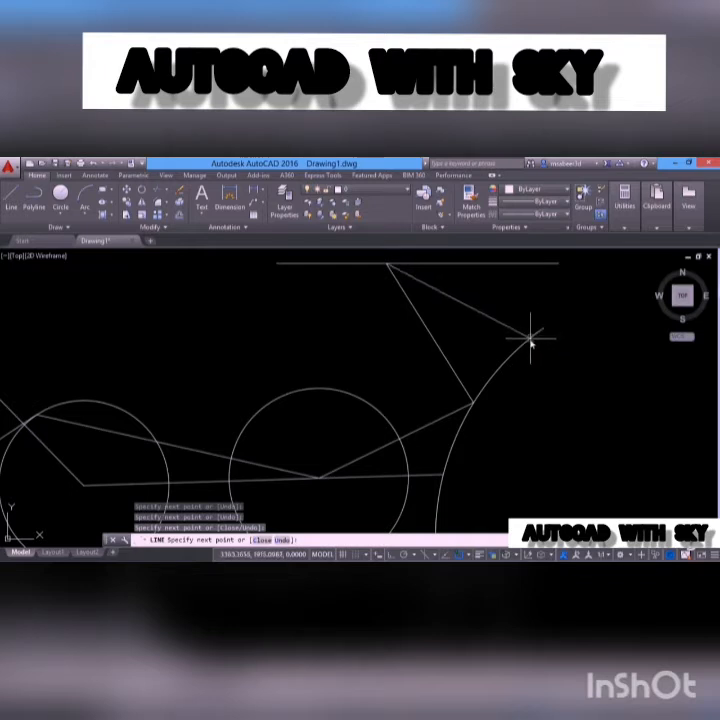
- Enable the Quadrant running object snap and turn off Nearest
{"action": "scroll", "coordinate": [338, 310], "scroll_direction": "down", "scroll_amount": 4}
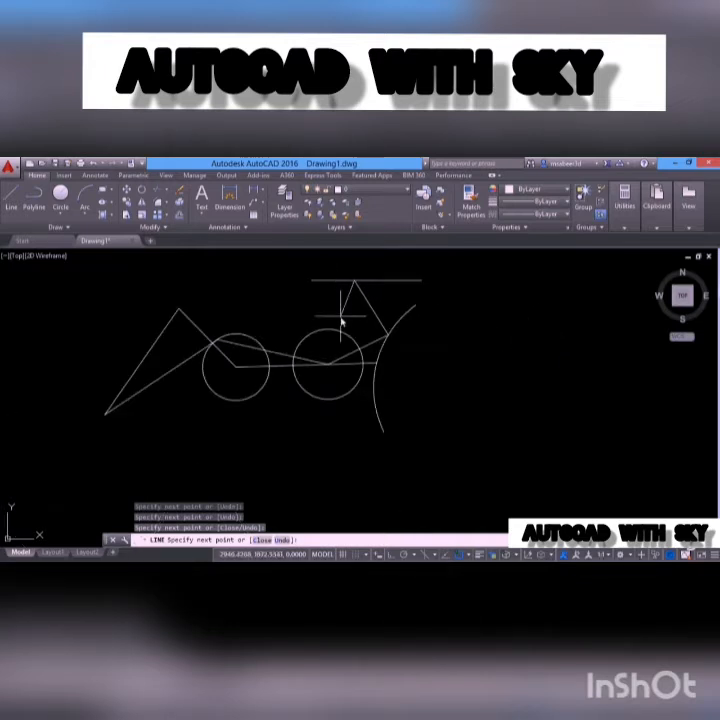
{"action": "scroll", "coordinate": [341, 320], "scroll_direction": "up", "scroll_amount": 4}
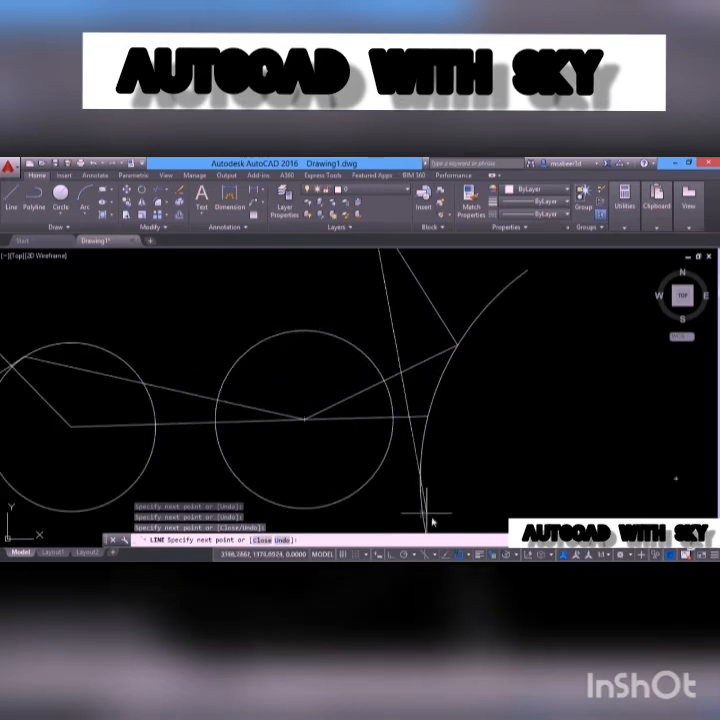
{"action": "left_click", "coordinate": [468, 554]}
{"action": "left_click", "coordinate": [480, 425]}
{"action": "left_click", "coordinate": [317, 326]}
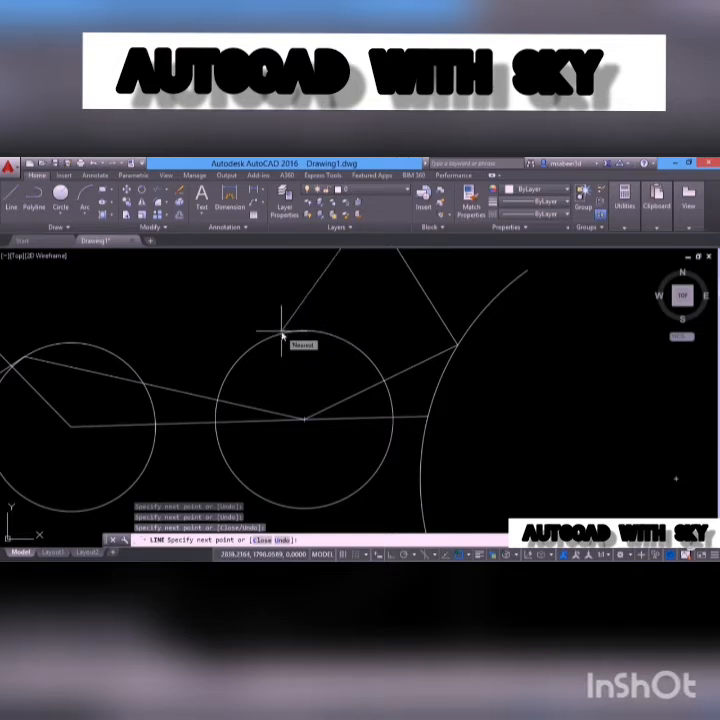
{"action": "left_click", "coordinate": [462, 553]}
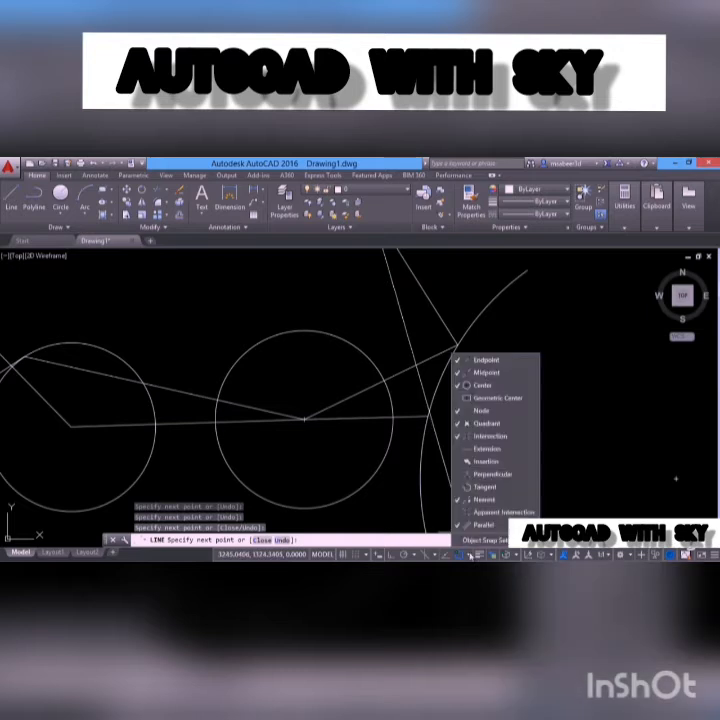
{"action": "left_click", "coordinate": [460, 500]}
- Continue the line with a Nearest snap override to the segment between the slanted line's upper endpoint and the first circle's center
{"action": "scroll", "coordinate": [372, 453], "scroll_direction": "down", "scroll_amount": 2}
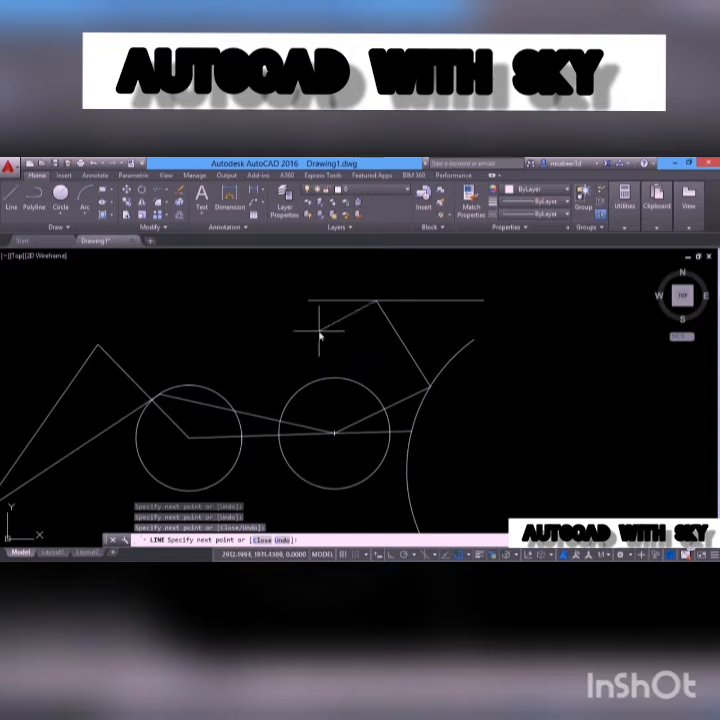
{"action": "right_click", "coordinate": [252, 315], "text": "shift"}
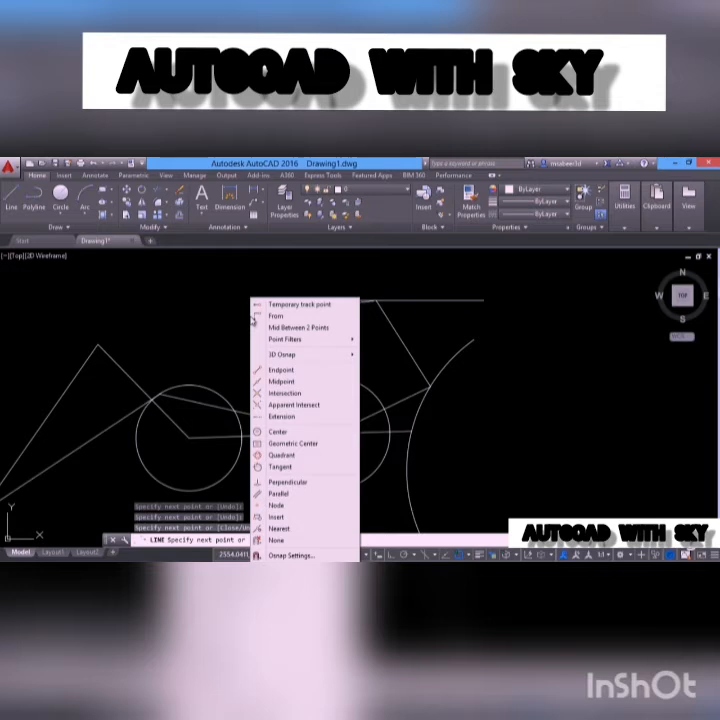
{"action": "left_click", "coordinate": [280, 529]}
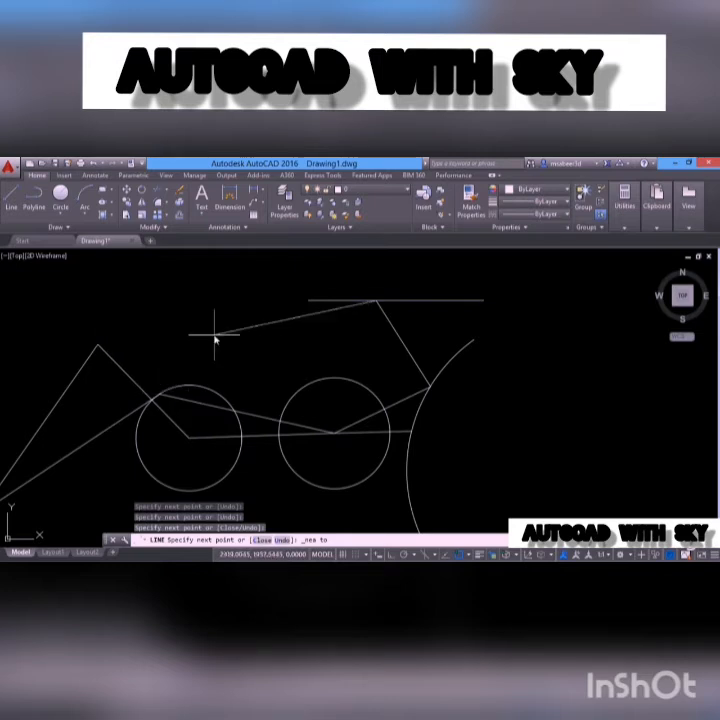
{"action": "left_click", "coordinate": [127, 378]}
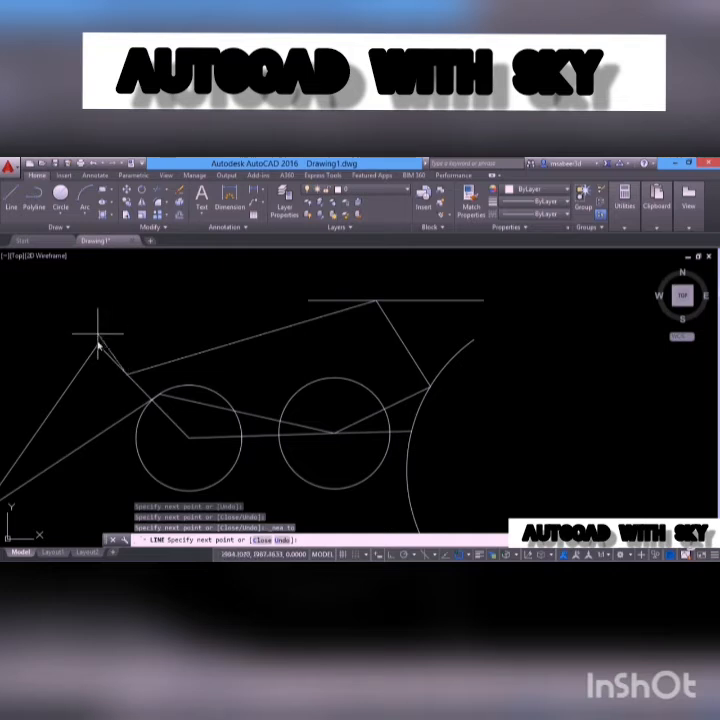
- Continue the line from the nearest point on that segment using a Perpendicular snap override
{"action": "right_click", "coordinate": [193, 300]}
{"action": "mouse_move", "coordinate": [259, 372]}
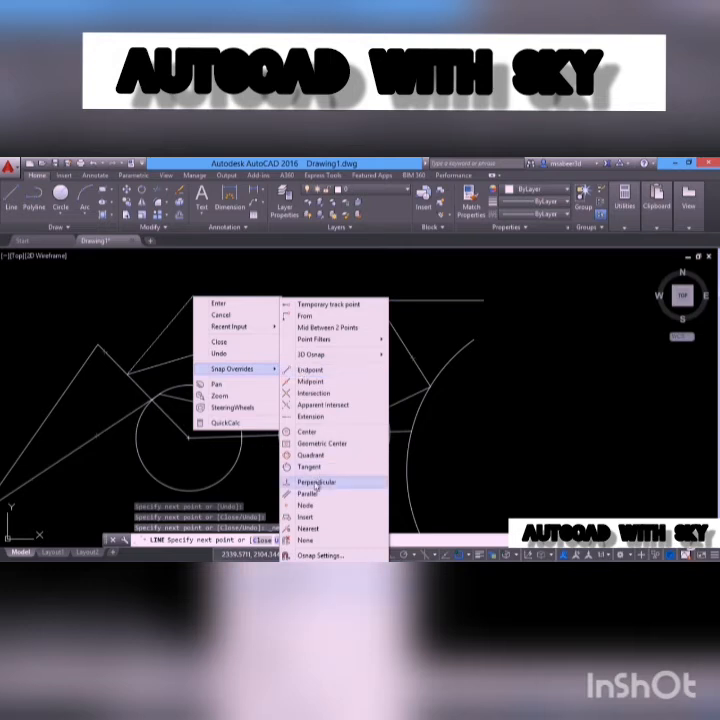
{"action": "left_click", "coordinate": [316, 484]}
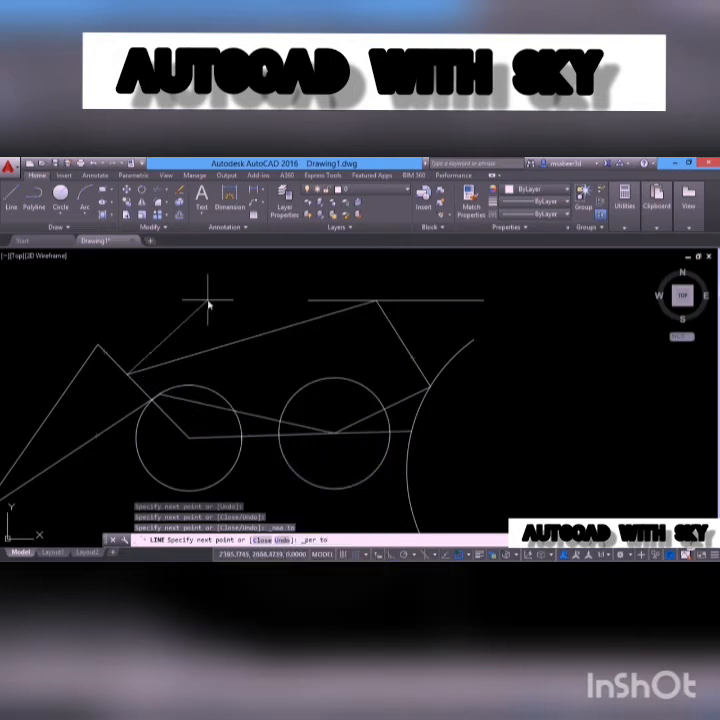
{"action": "left_click", "coordinate": [256, 440]}
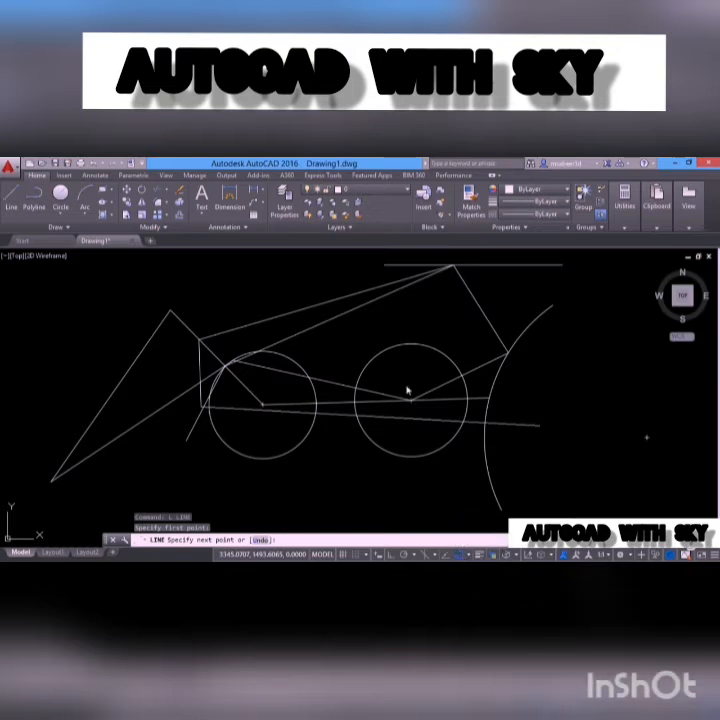
{"action": "right_click", "coordinate": [340, 336], "text": "shift"}
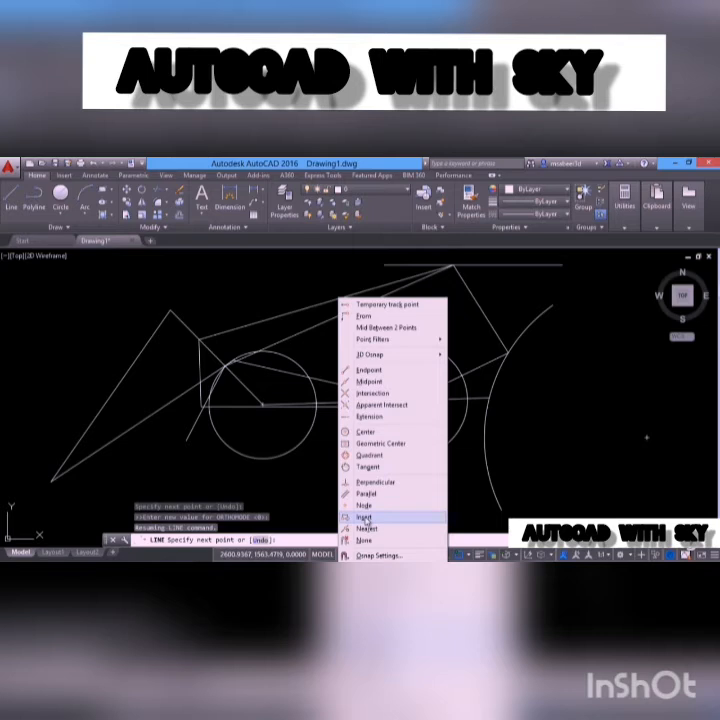
{"action": "left_click", "coordinate": [372, 457]}
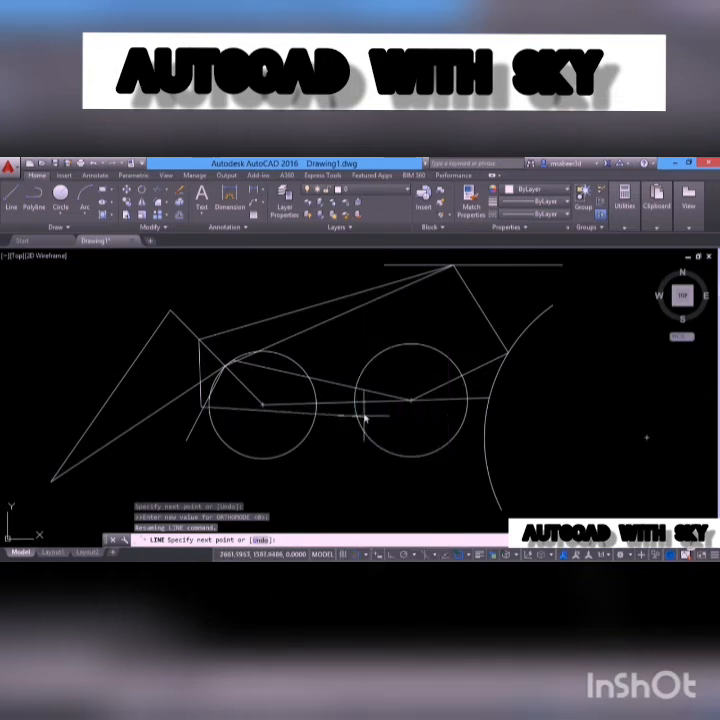
{"action": "right_click", "coordinate": [374, 318]}
{"action": "mouse_move", "coordinate": [417, 375]}
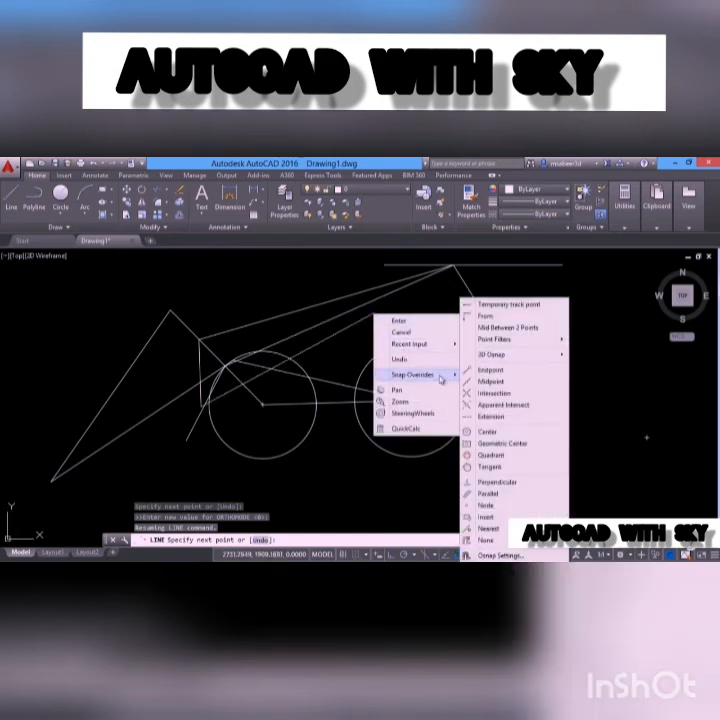
{"action": "left_click", "coordinate": [501, 522]}
- Enable the Geometric Center running object snap and draw a rectangle just outside the arc, on the side away from the circles
{"action": "left_click", "coordinate": [470, 553]}
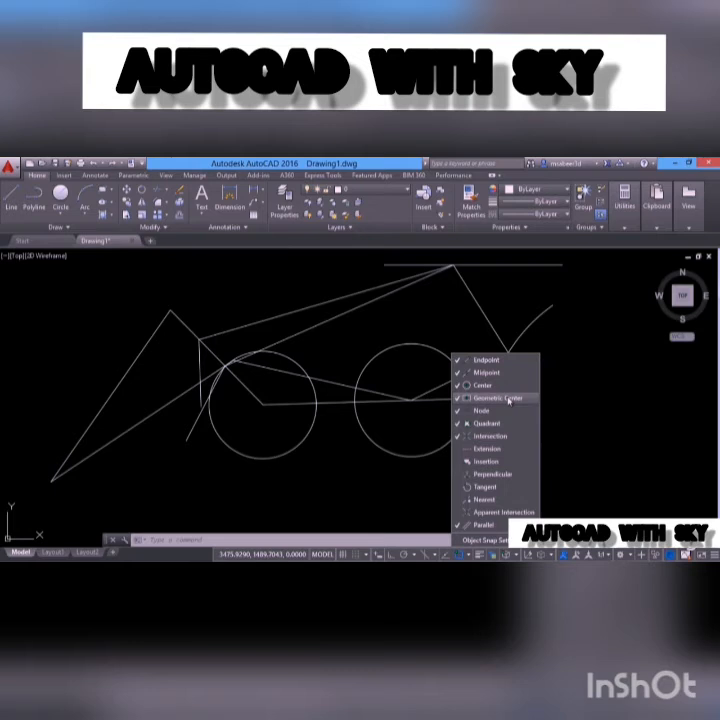
{"action": "left_click", "coordinate": [570, 399]}
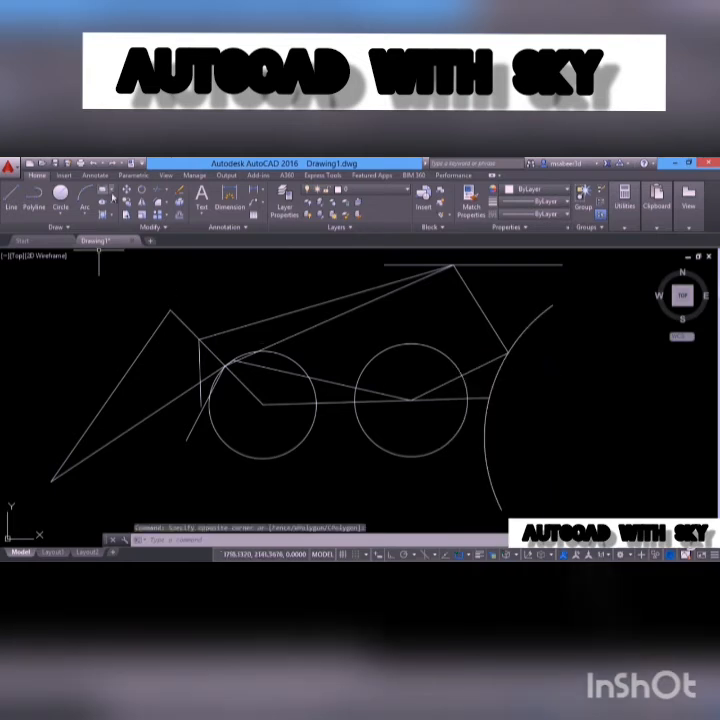
{"action": "left_click", "coordinate": [113, 194]}
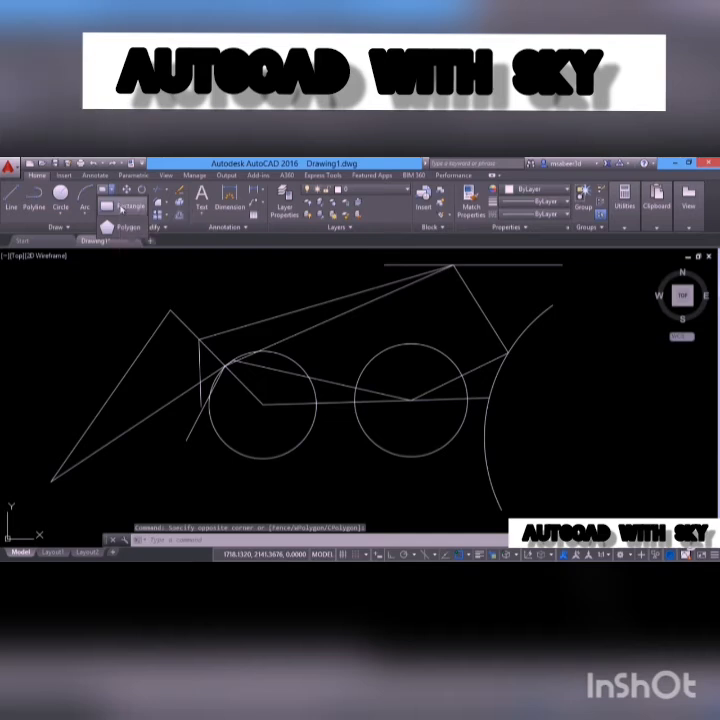
{"action": "left_click", "coordinate": [122, 206]}
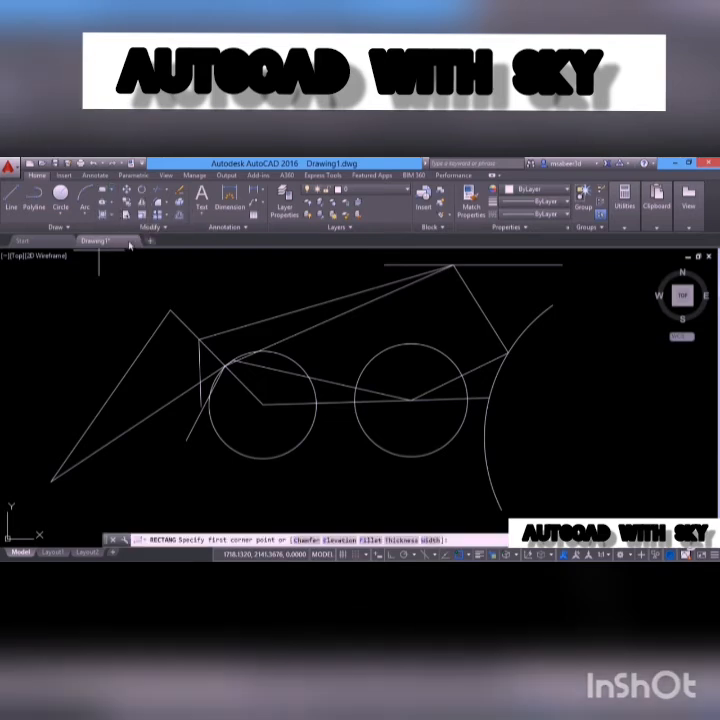
{"action": "left_click", "coordinate": [499, 464]}
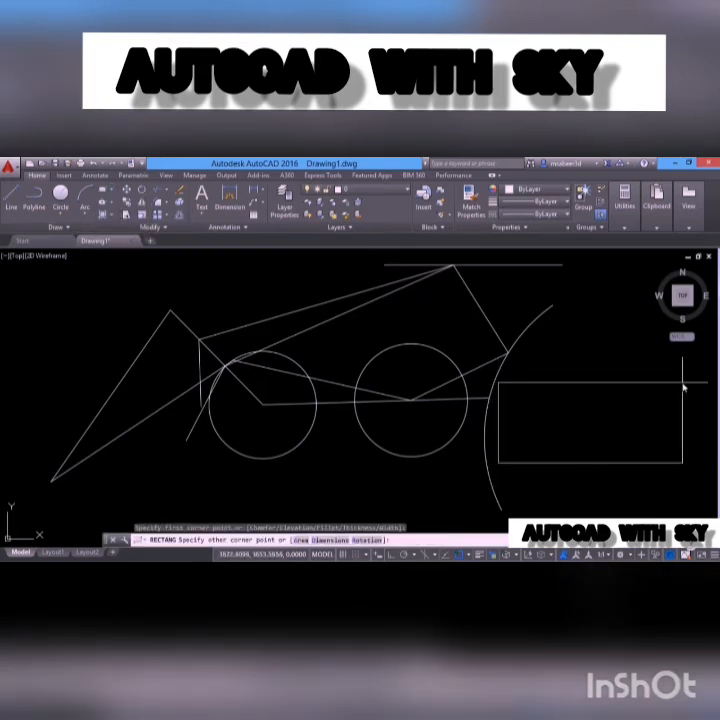
{"action": "left_click", "coordinate": [671, 378]}
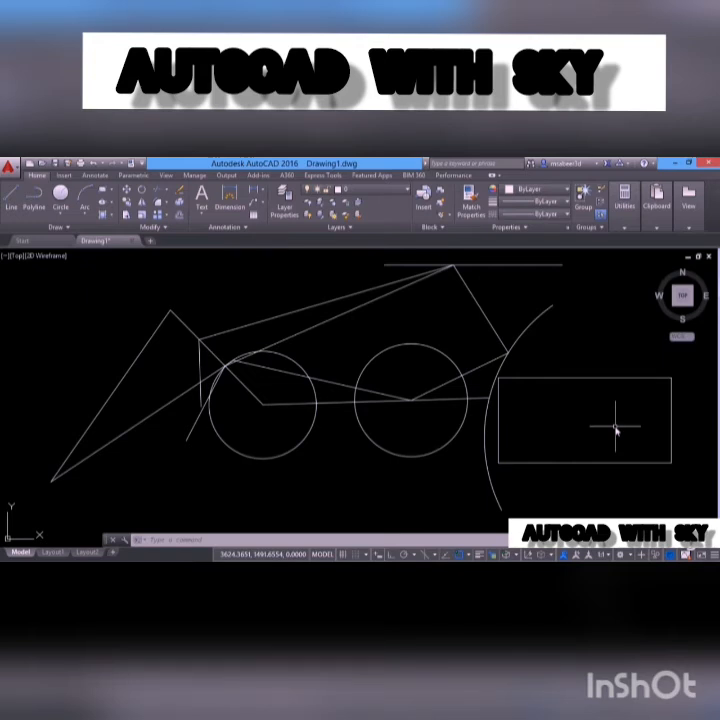
- Draw a Center, Radius circle inside the rectangle, snapping its center to the rectangle's geometric center
{"action": "left_click", "coordinate": [61, 212]}
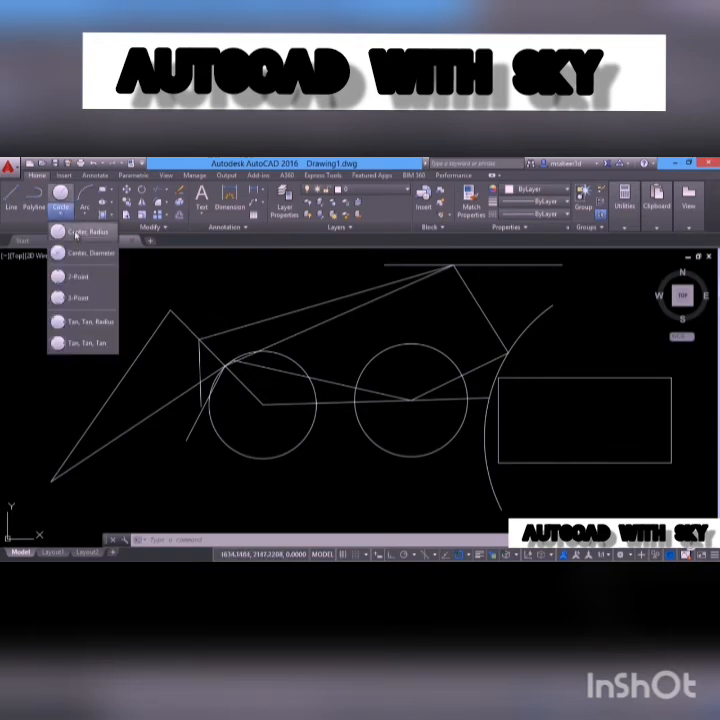
{"action": "left_click", "coordinate": [75, 234]}
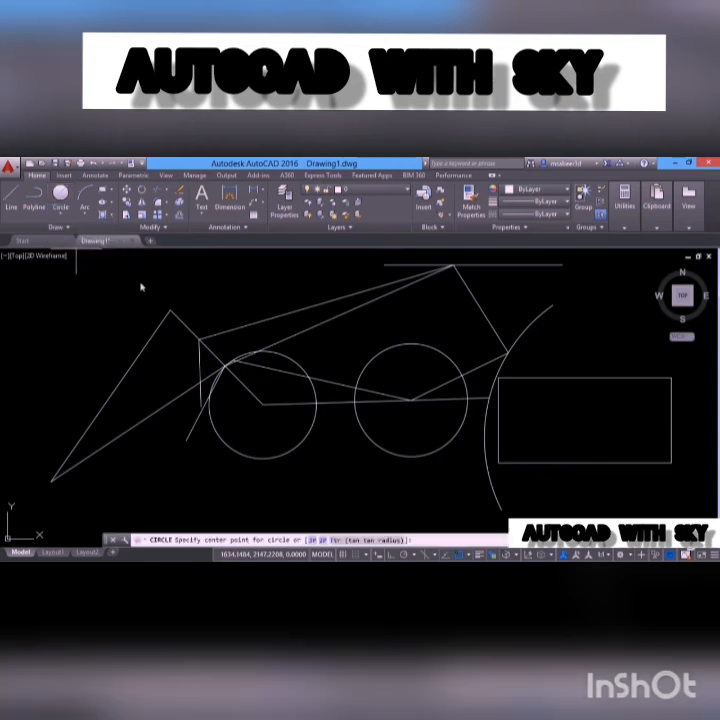
{"action": "left_click", "coordinate": [587, 426]}
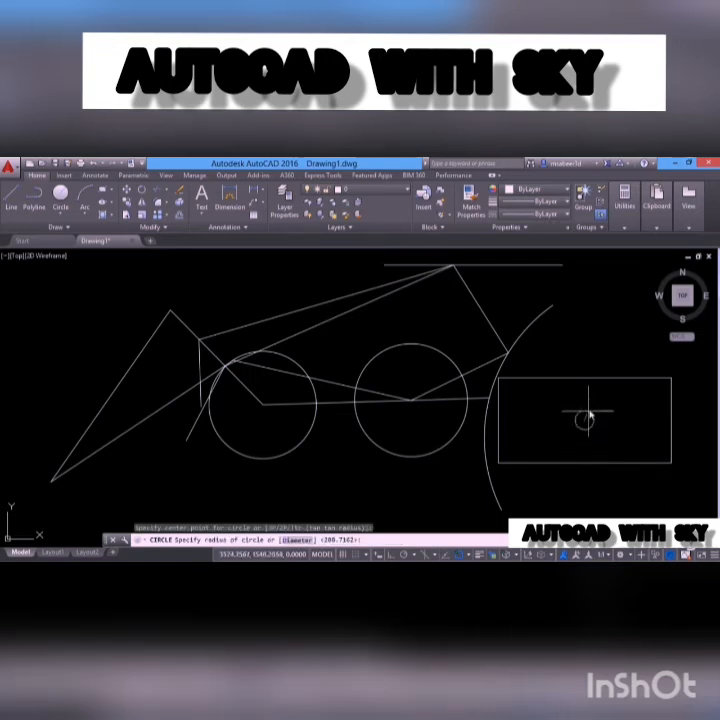
{"action": "left_click", "coordinate": [597, 392]}
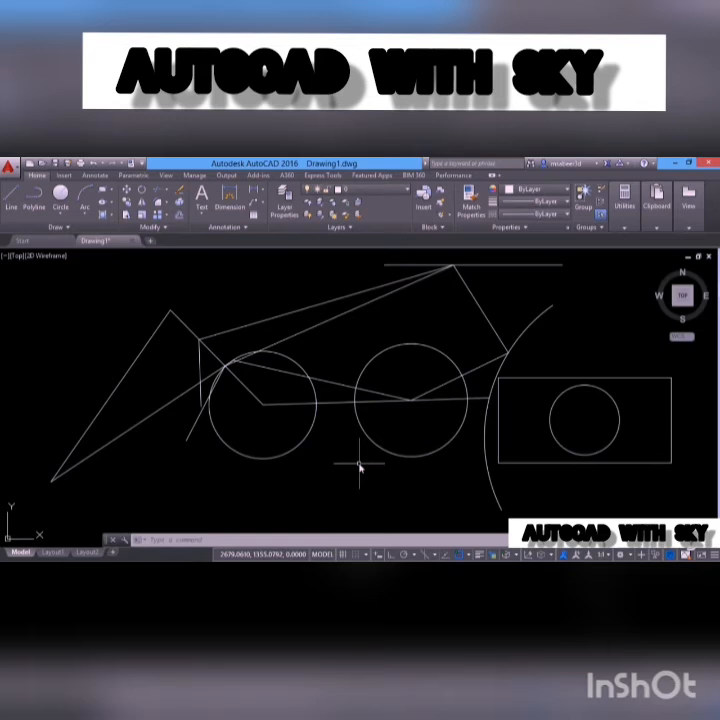
- Start a polyline in the empty area beyond the triangle's lower corner and draw its first four straight segments
{"action": "middle_click_drag", "start_coordinate": [349, 466], "coordinate": [616, 456]}
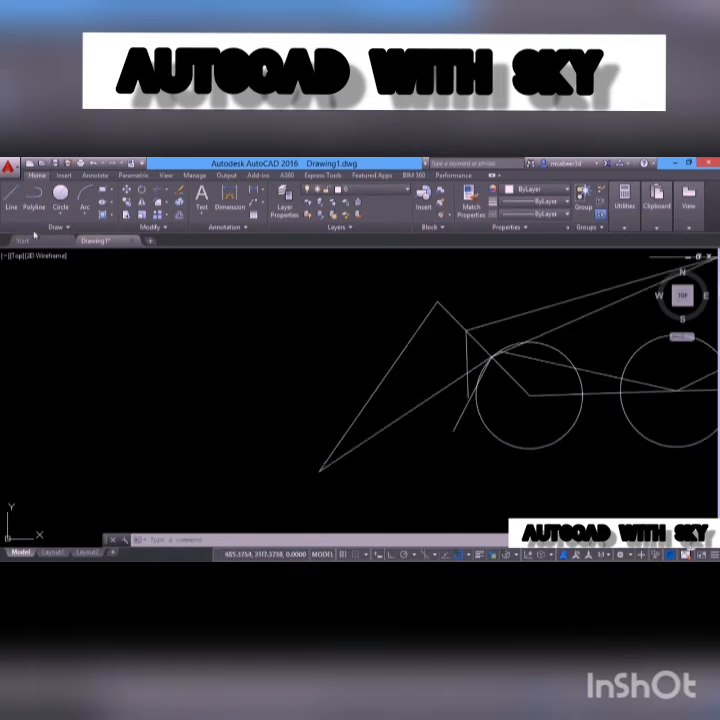
{"action": "left_click", "coordinate": [35, 197]}
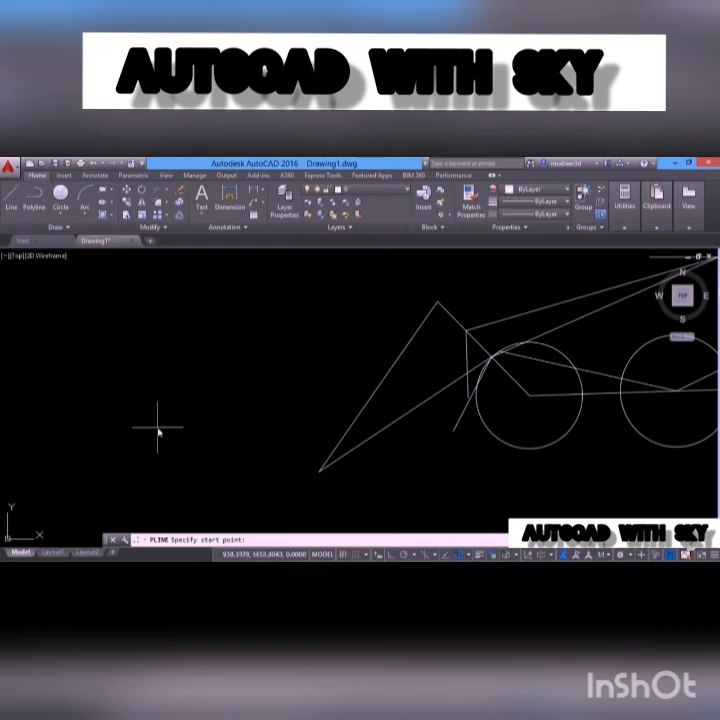
{"action": "left_click", "coordinate": [164, 496]}
{"action": "left_click", "coordinate": [43, 449]}
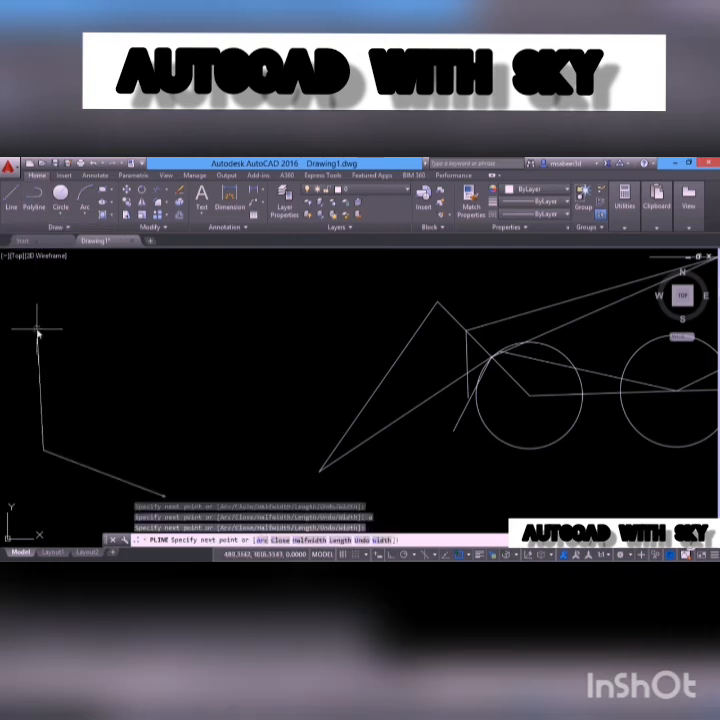
{"action": "left_click", "coordinate": [37, 329]}
{"action": "left_click", "coordinate": [143, 273]}
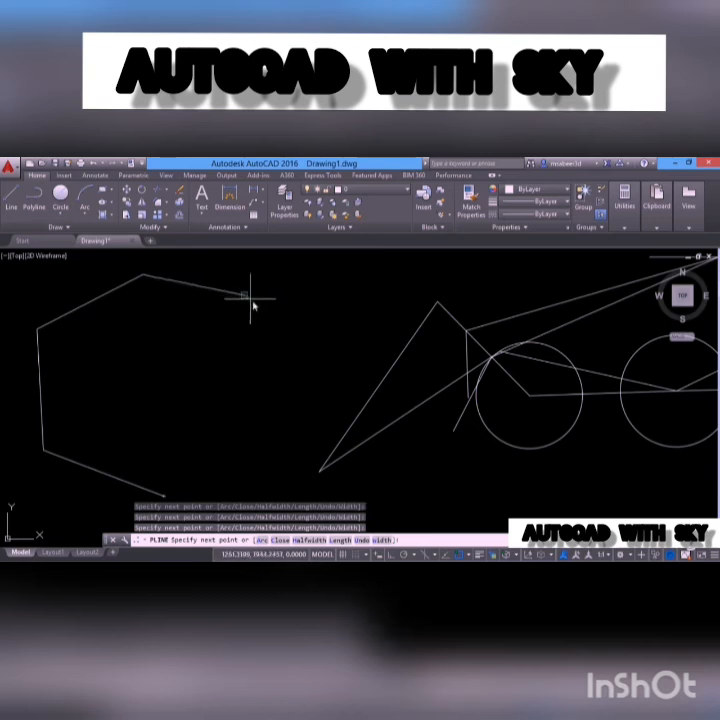
{"action": "left_click", "coordinate": [247, 294]}
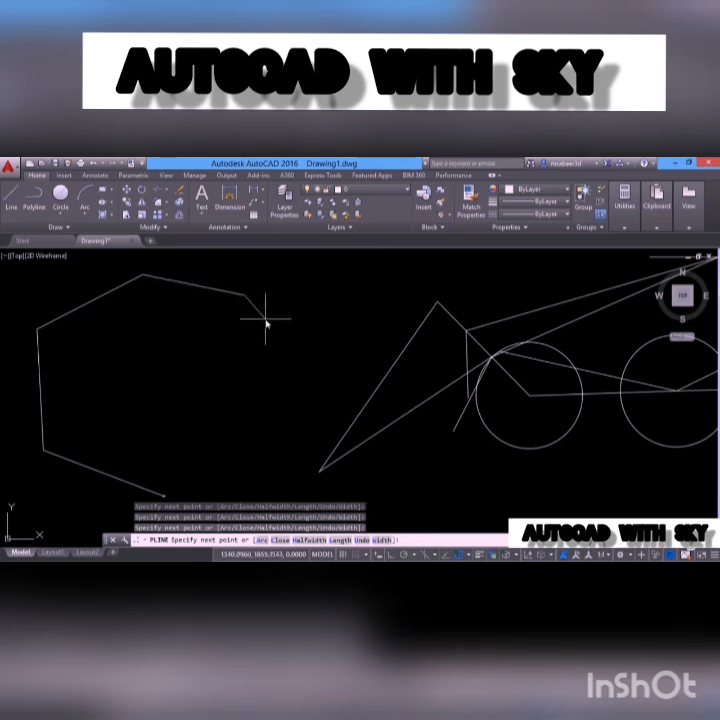
- Continue the polyline with three arc segments and finish it with a straight segment back to its start point
{"action": "right_click", "coordinate": [264, 318]}
{"action": "left_click", "coordinate": [290, 366]}
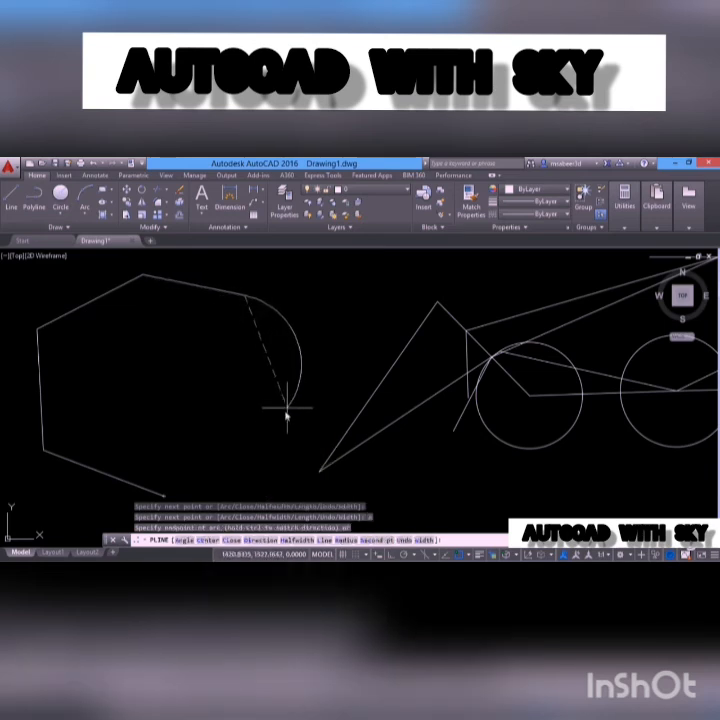
{"action": "left_click", "coordinate": [258, 425]}
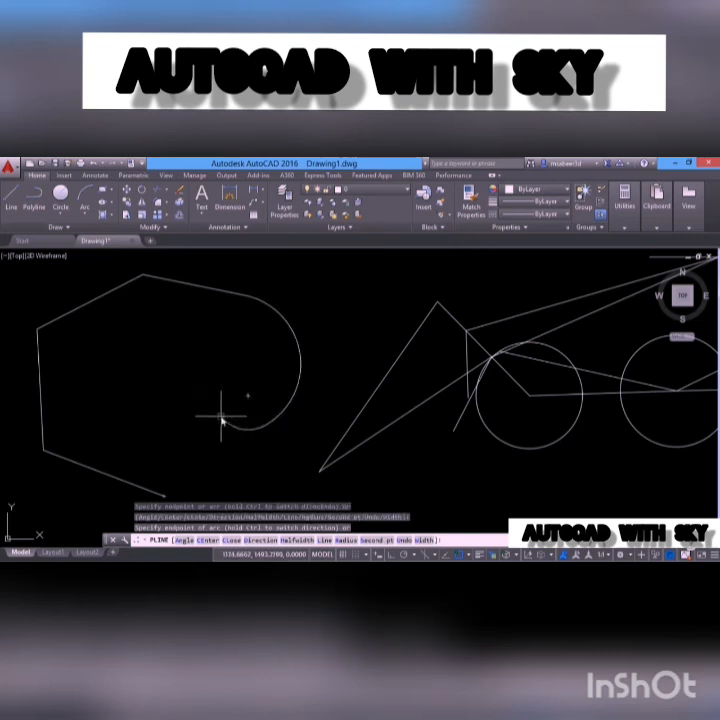
{"action": "right_click", "coordinate": [197, 455]}
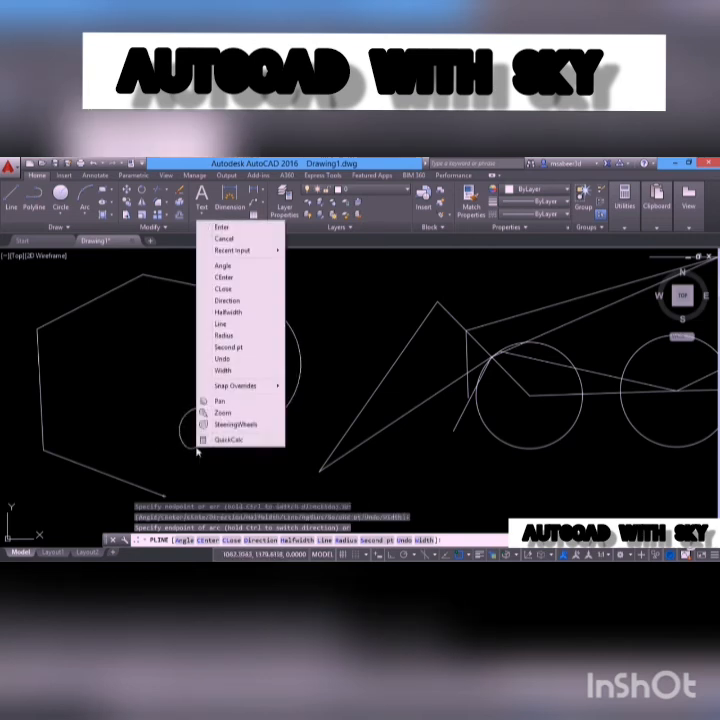
{"action": "left_click", "coordinate": [225, 323]}
{"action": "left_click", "coordinate": [172, 495]}
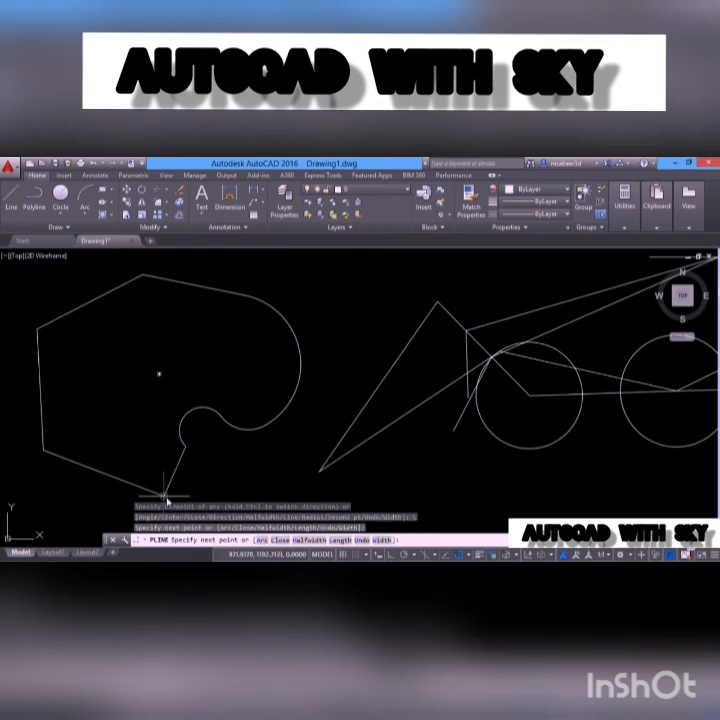
{"action": "key", "text": "Return"}
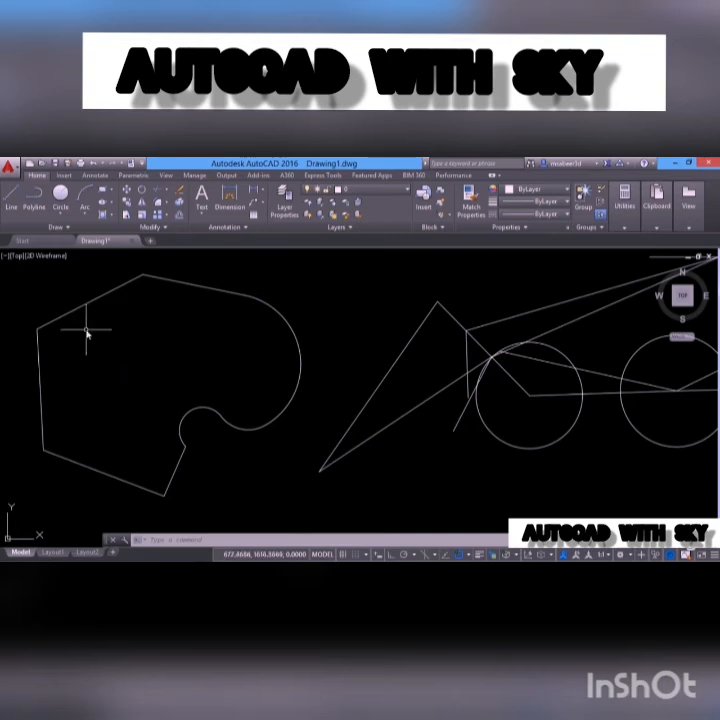
- Place a point object at the geometric center of the closed polyline
{"action": "left_click", "coordinate": [68, 230]}
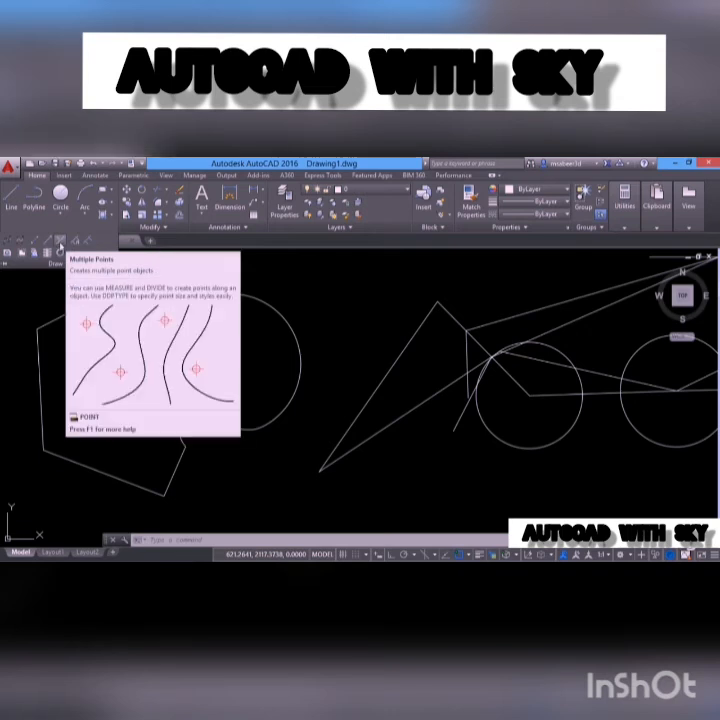
{"action": "left_click", "coordinate": [60, 246]}
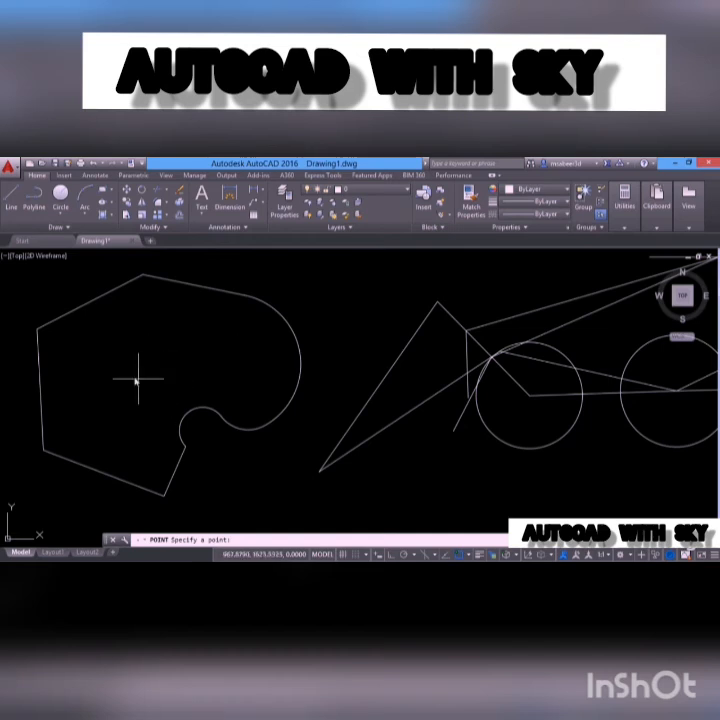
{"action": "left_click", "coordinate": [161, 375]}
{"action": "key", "text": "Escape"}
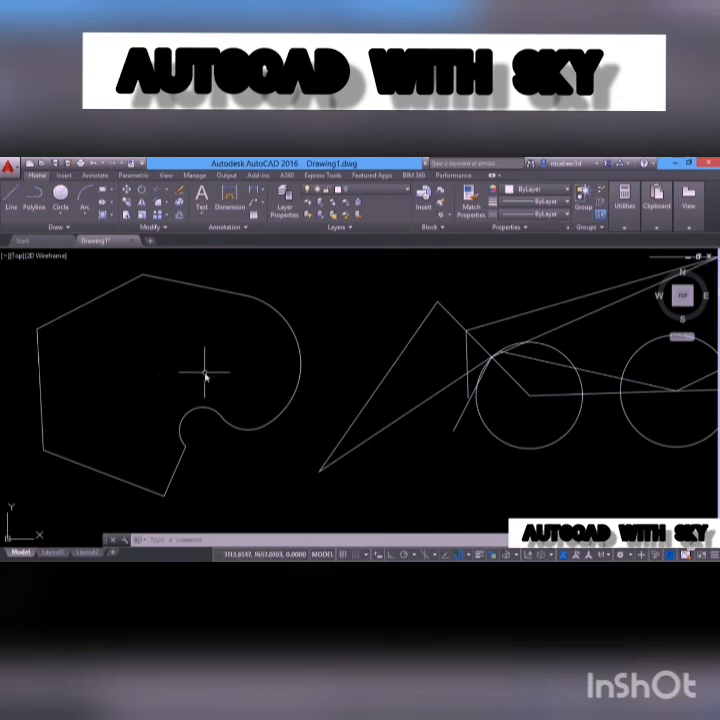
- Use DDPTYPE to set the point style to the plain X symbol
{"action": "type", "text": "ddptype"}
{"action": "key", "text": "Return"}
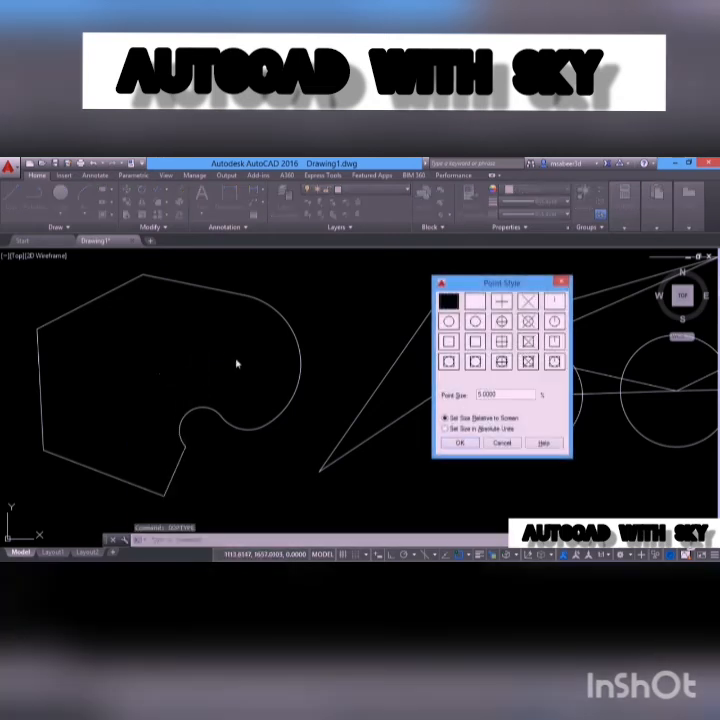
{"action": "left_click", "coordinate": [527, 301]}
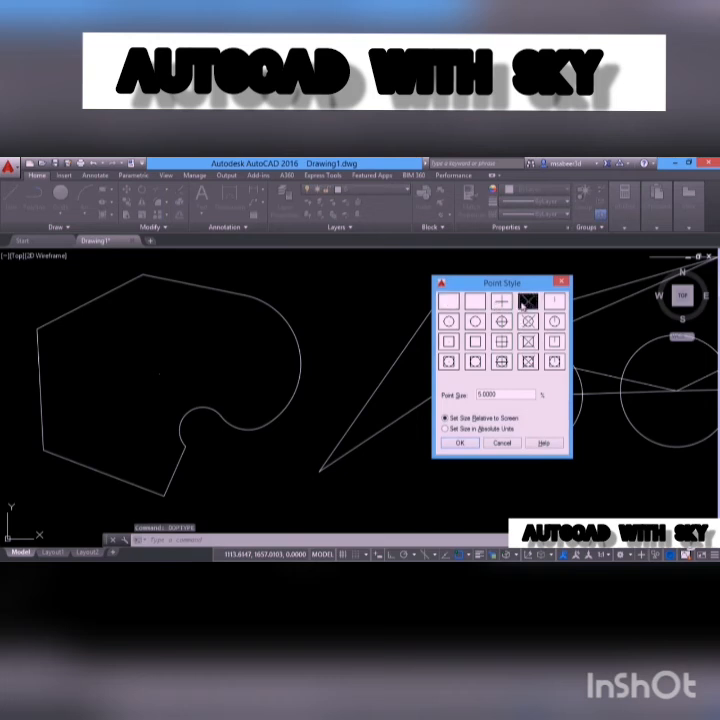
{"action": "left_click", "coordinate": [461, 443]}
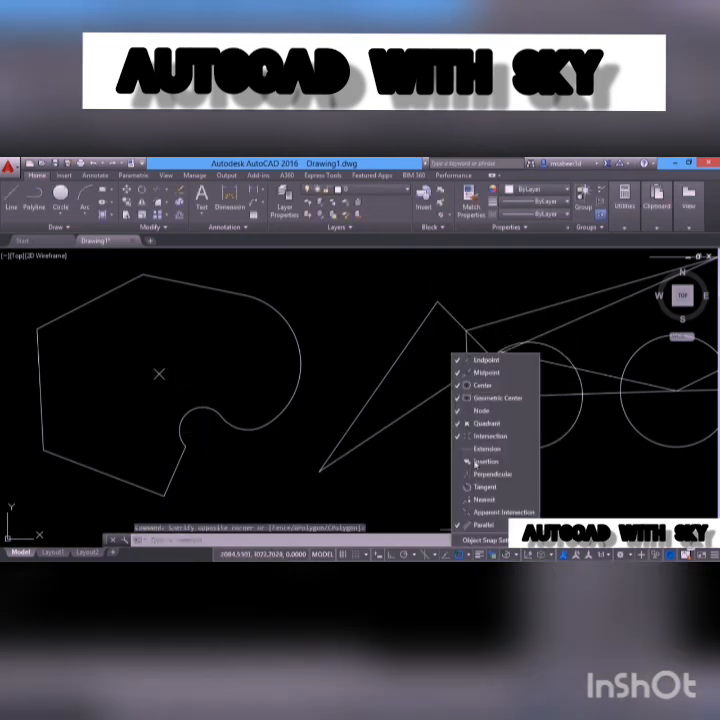
- Enable the Node running object snap and turn off Geometric Center, starting a line in between
{"action": "left_click", "coordinate": [489, 411]}
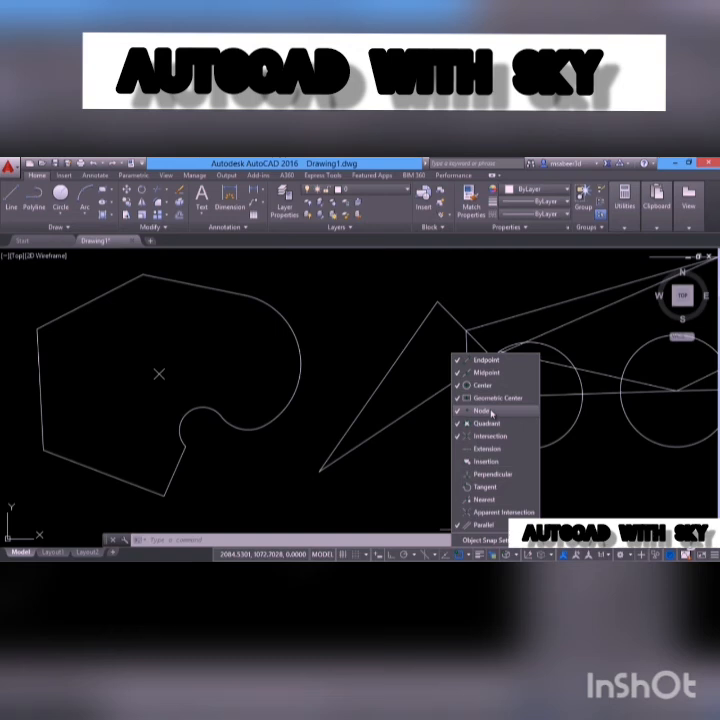
{"action": "left_click", "coordinate": [491, 412]}
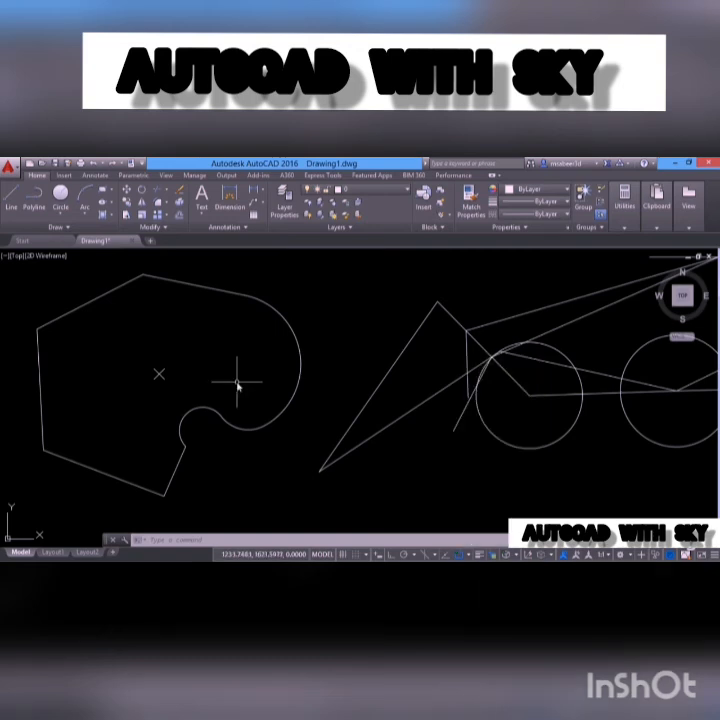
{"action": "left_click", "coordinate": [12, 196]}
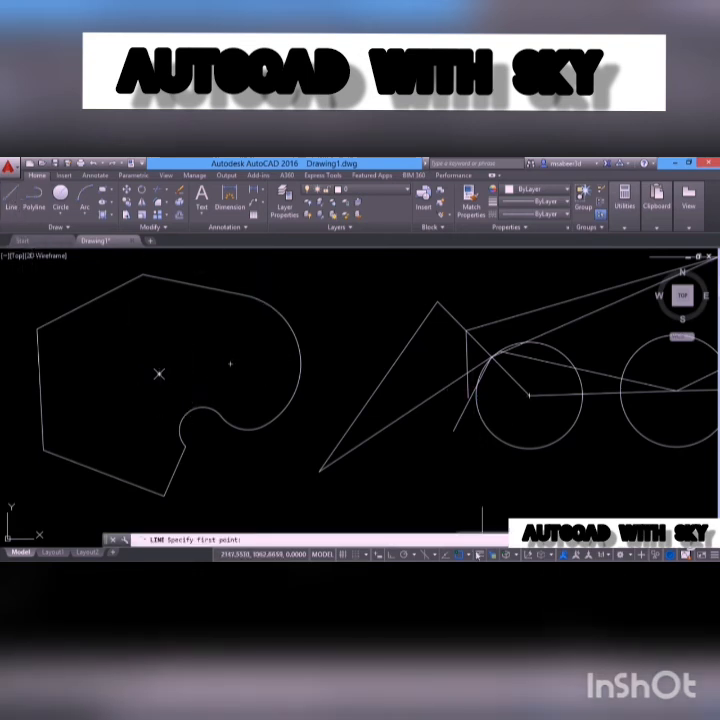
{"action": "left_click", "coordinate": [469, 556]}
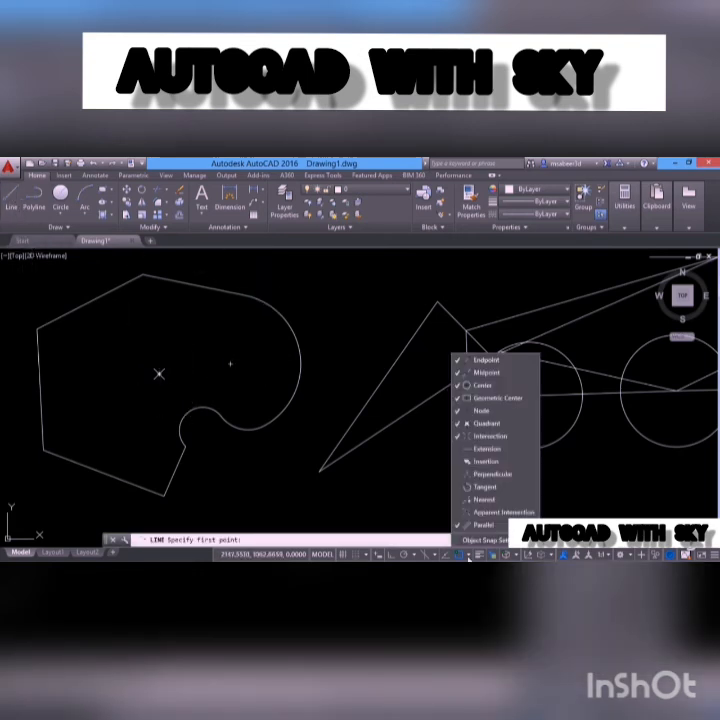
{"action": "left_click", "coordinate": [490, 397]}
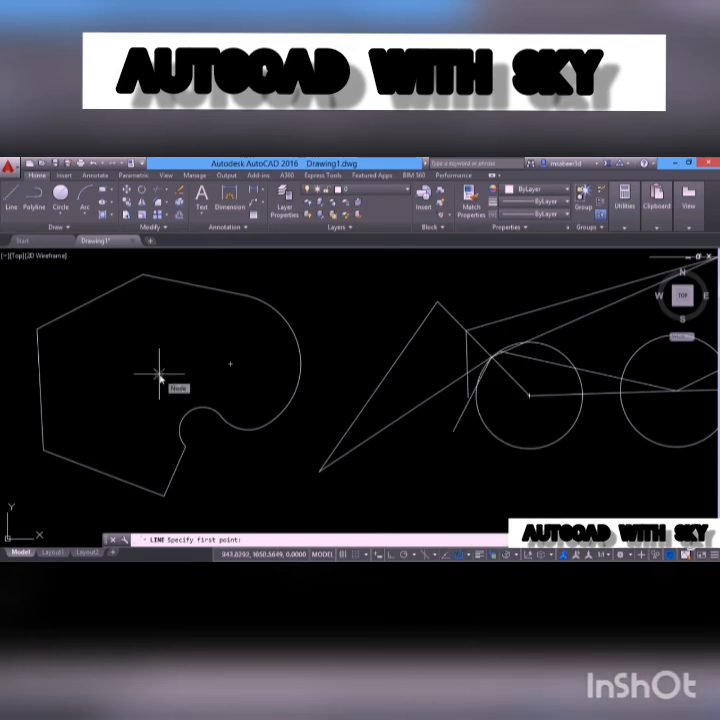
- Draw a line from the point's node to the center of the polyline's large arc
{"action": "left_click", "coordinate": [160, 375]}
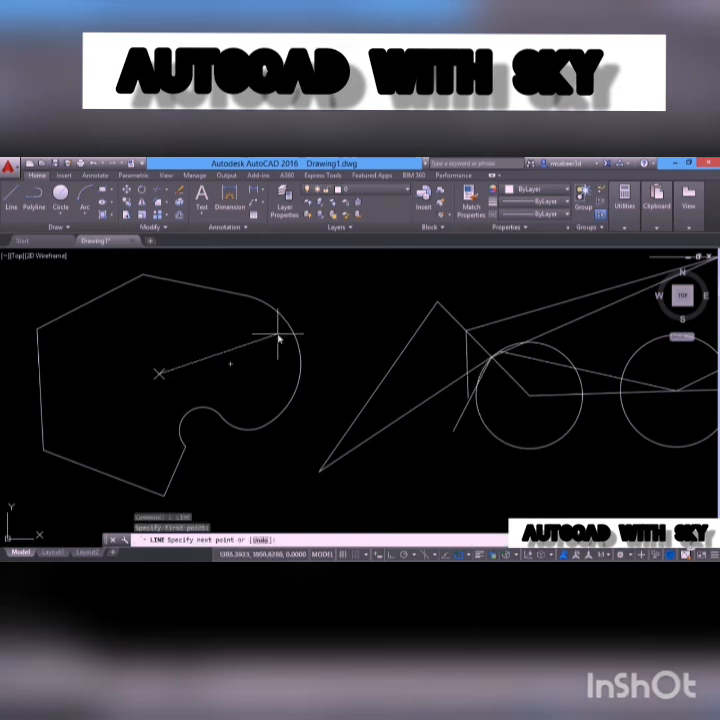
{"action": "left_click", "coordinate": [230, 364]}
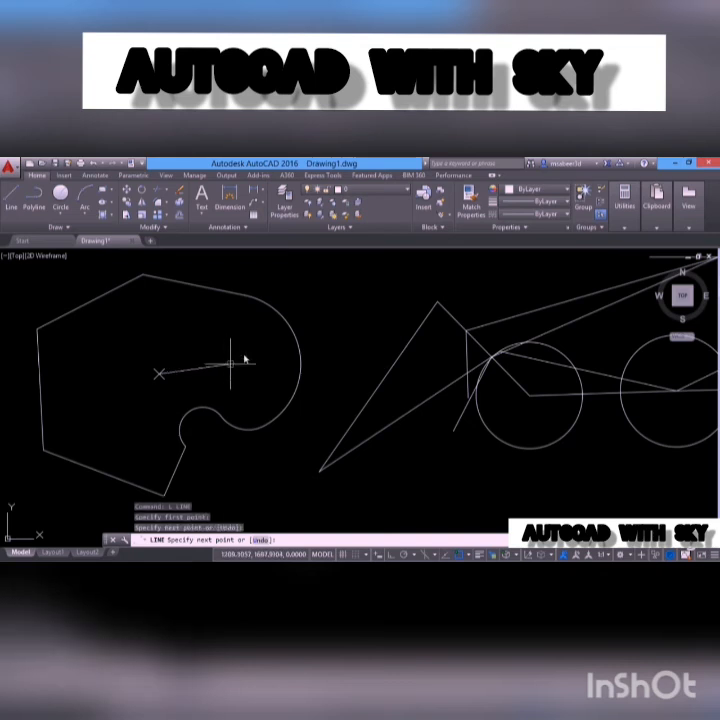
{"action": "key", "text": "Escape"}
- Delete the closed polyline together with the point and the line inside it
{"action": "left_click", "coordinate": [469, 555]}
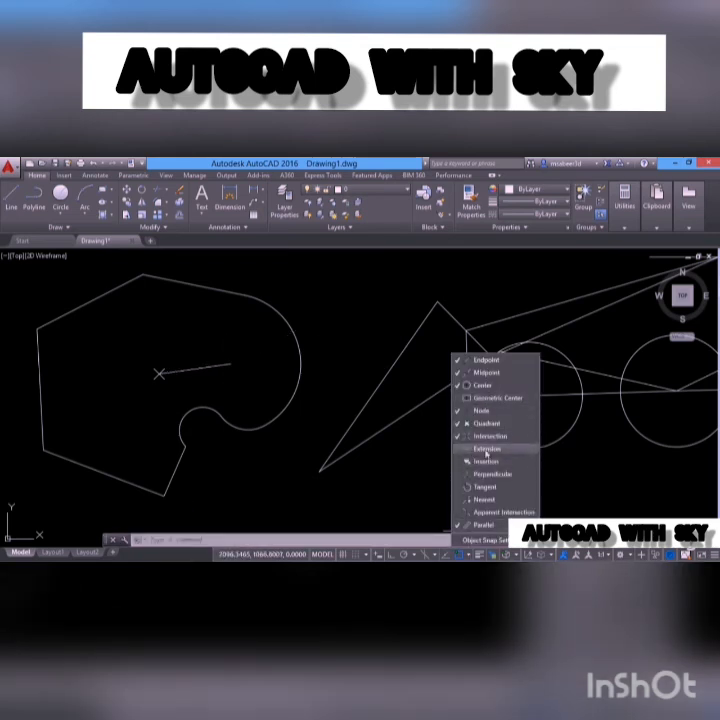
{"action": "left_click", "coordinate": [402, 466]}
{"action": "left_click", "coordinate": [286, 475]}
{"action": "left_click", "coordinate": [60, 290]}
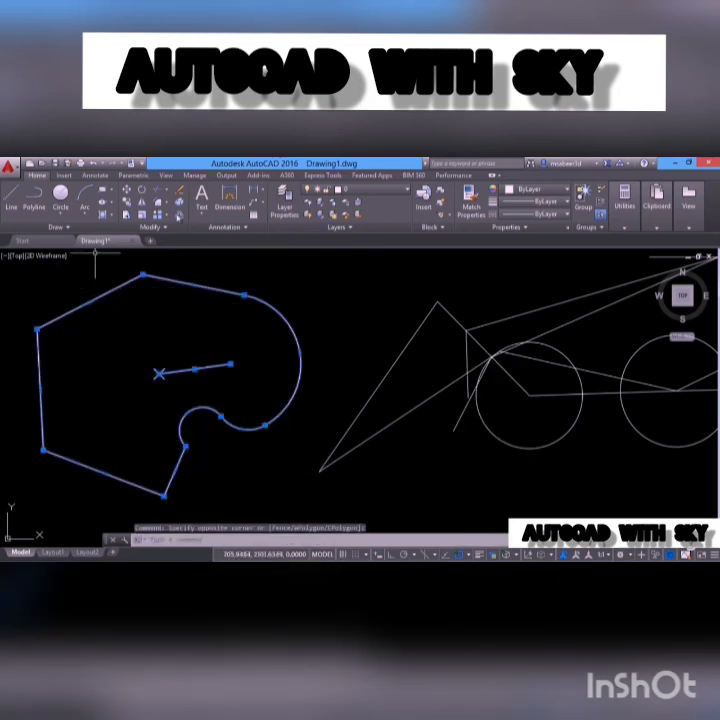
{"action": "key", "text": "Delete"}
- Turn Ortho on and draw a single horizontal line in the upper part of the cleared area
{"action": "type", "text": "l"}
{"action": "key", "text": "Return"}
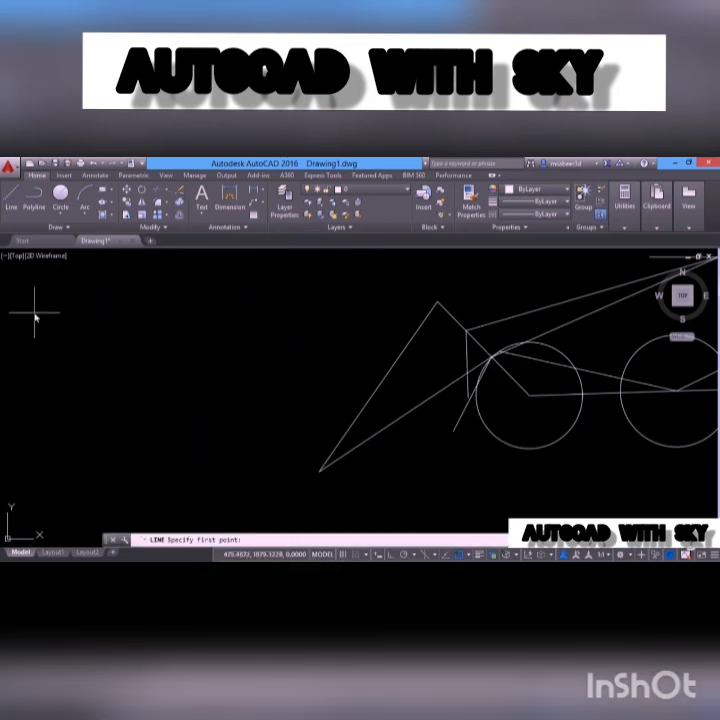
{"action": "left_click", "coordinate": [29, 310]}
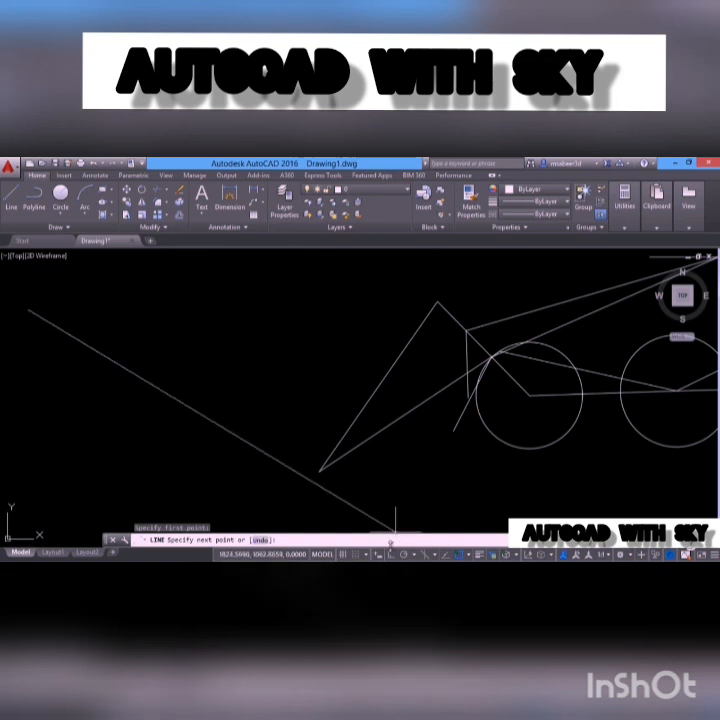
{"action": "key", "text": "F8"}
{"action": "left_click", "coordinate": [195, 332]}
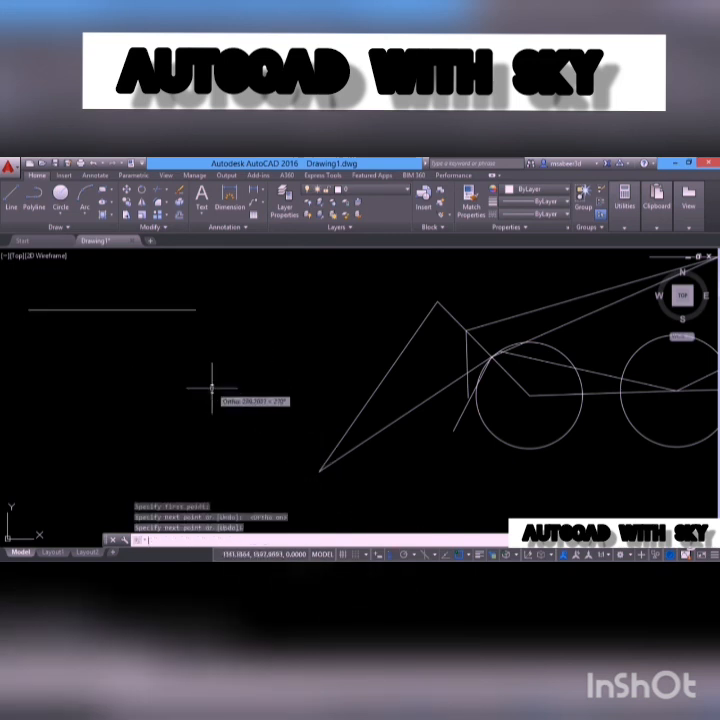
{"action": "key", "text": "Return"}
- Draw a three-point arc below the horizontal line, curving upward toward the triangle
{"action": "left_click", "coordinate": [86, 218]}
{"action": "left_click", "coordinate": [100, 231]}
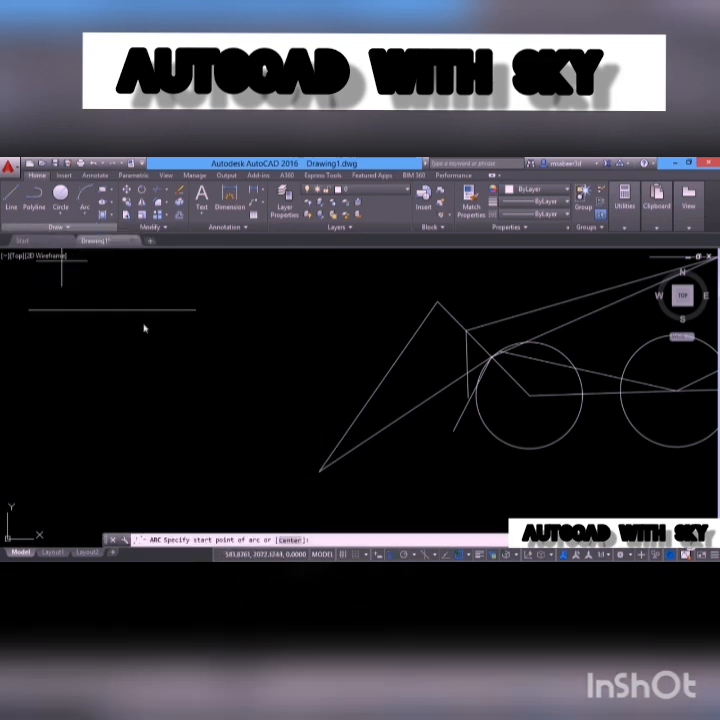
{"action": "left_click", "coordinate": [69, 468]}
{"action": "left_click", "coordinate": [140, 455]}
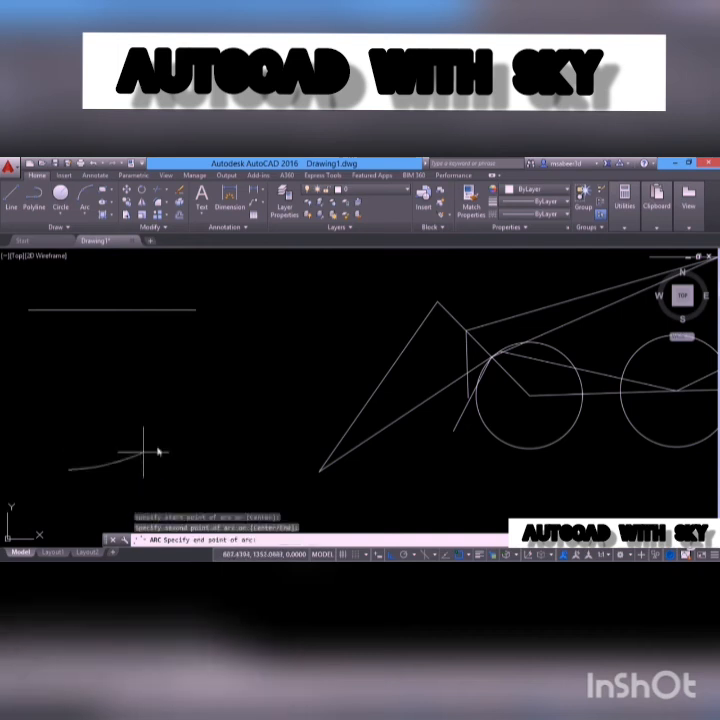
{"action": "left_click", "coordinate": [208, 398]}
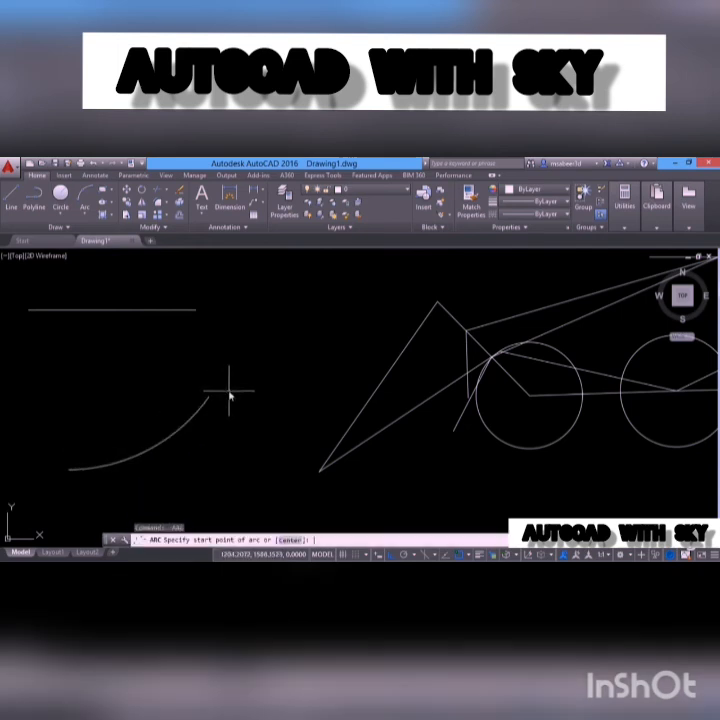
{"action": "type", "text": "l"}
{"action": "key", "text": "Return"}
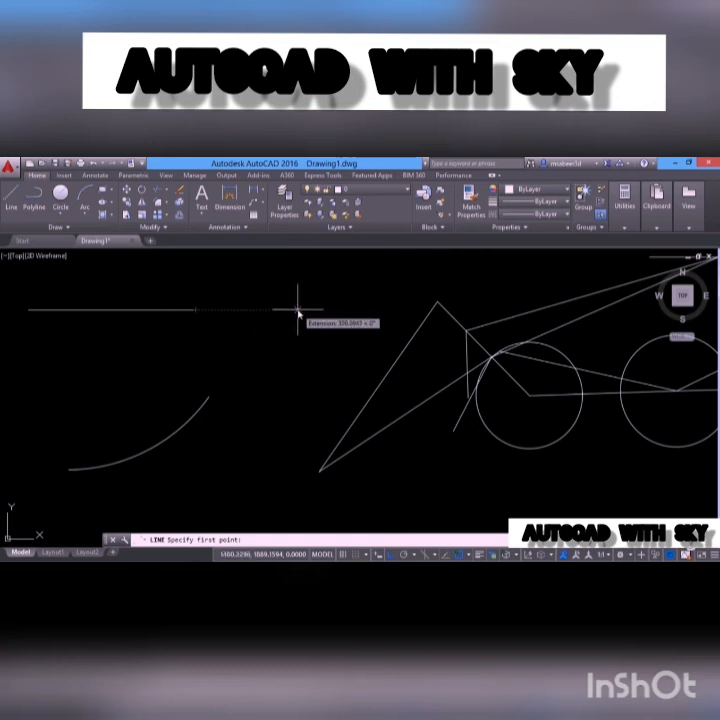
{"action": "left_click", "coordinate": [290, 309]}
{"action": "key", "text": "Escape"}
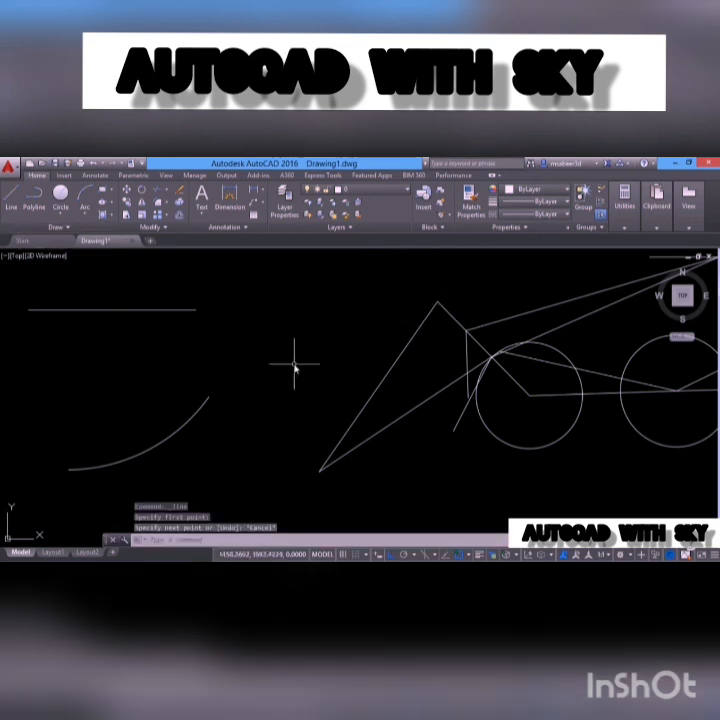
- Draw a short horizontal line starting where the extensions of the existing horizontal line and the arc meet
{"action": "key", "text": "Return"}
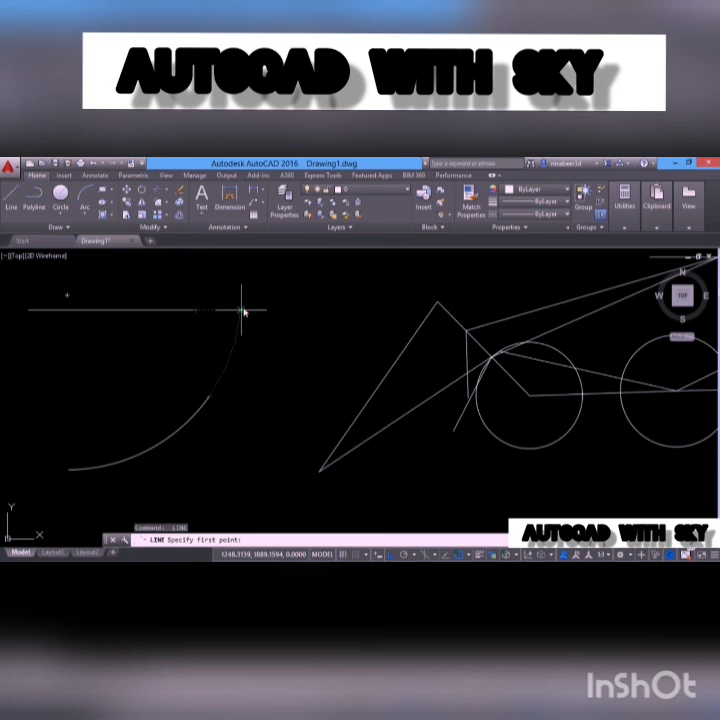
{"action": "left_click", "coordinate": [242, 311]}
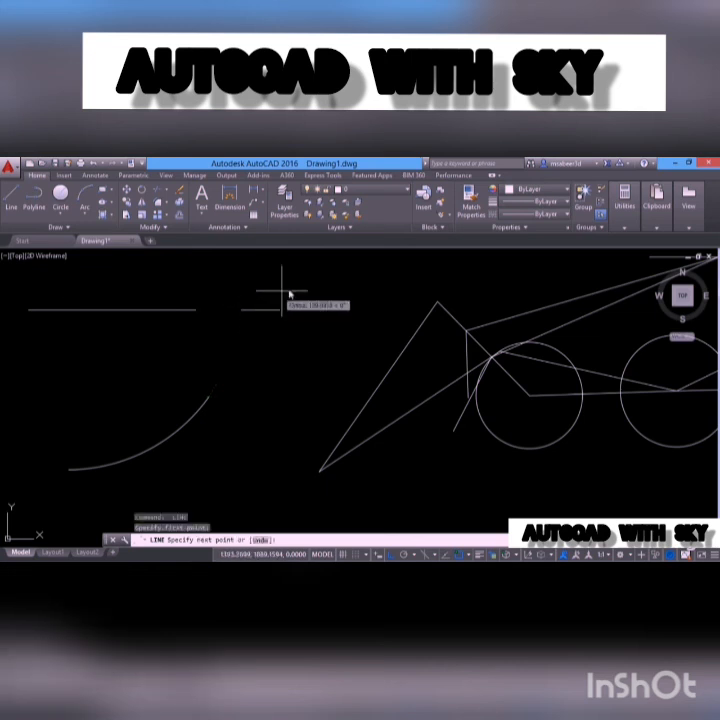
{"action": "left_click", "coordinate": [320, 330]}
{"action": "key", "text": "Return"}
- Turn on the Apparent Intersection object snap
{"action": "left_click", "coordinate": [462, 553]}
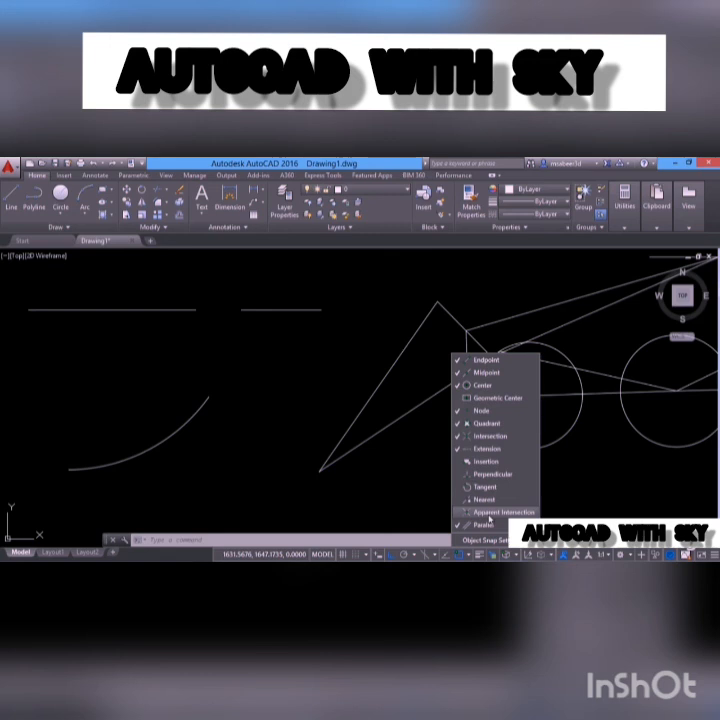
{"action": "left_click", "coordinate": [488, 513]}
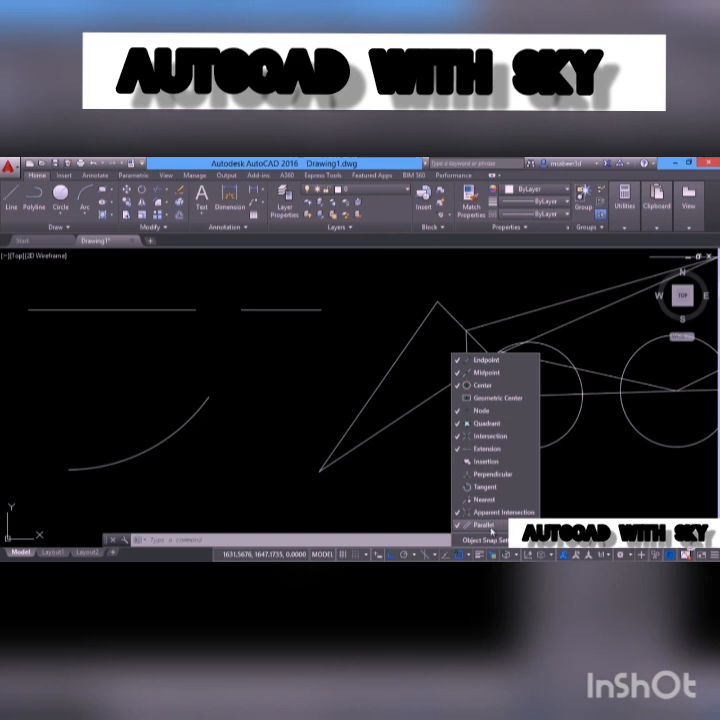
{"action": "left_click", "coordinate": [491, 531]}
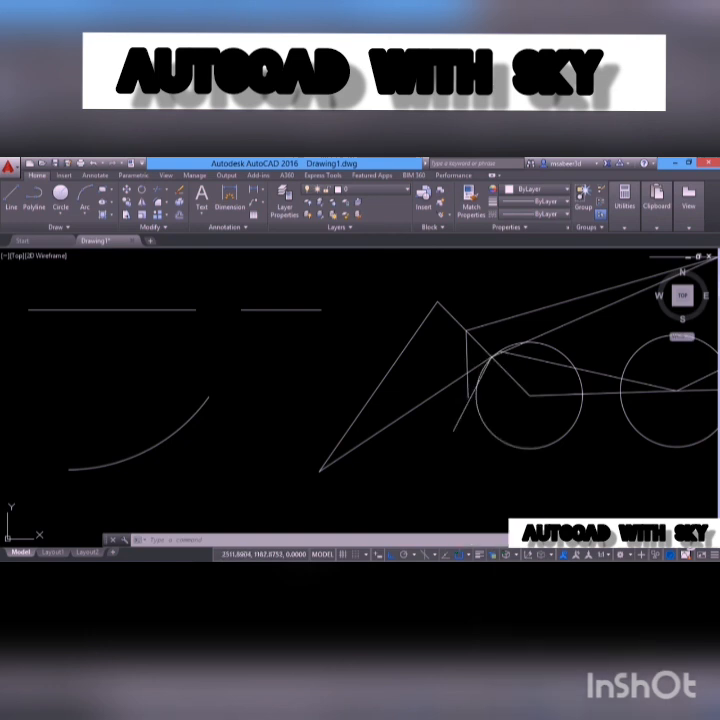